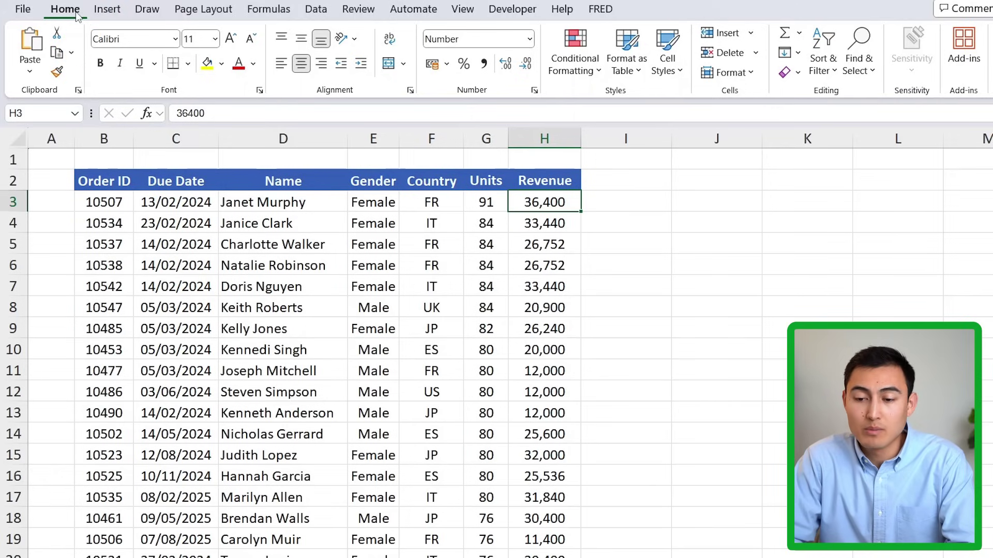
# Step: Select the Revenue values from H3 down to the last row
pyautogui.click(566, 73)
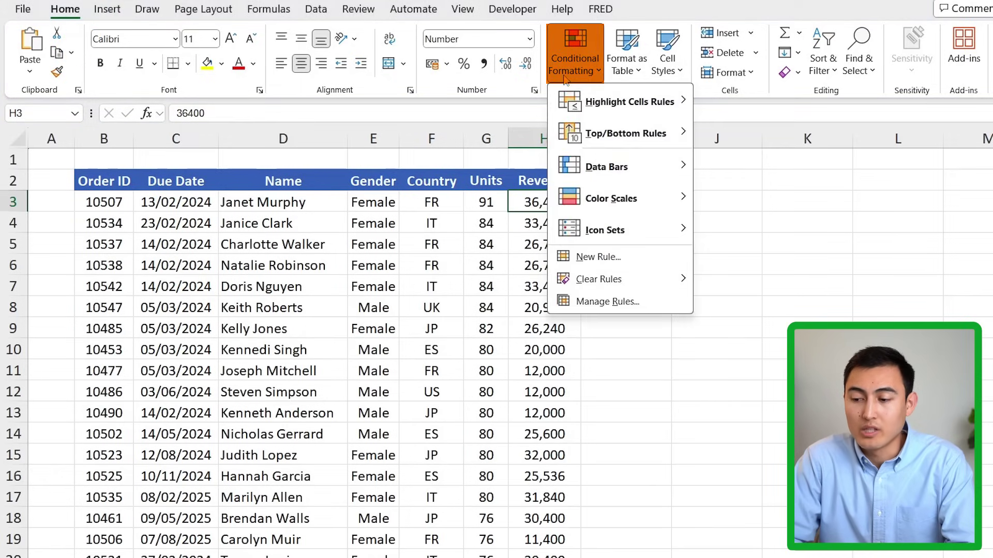
pyautogui.click(566, 78)
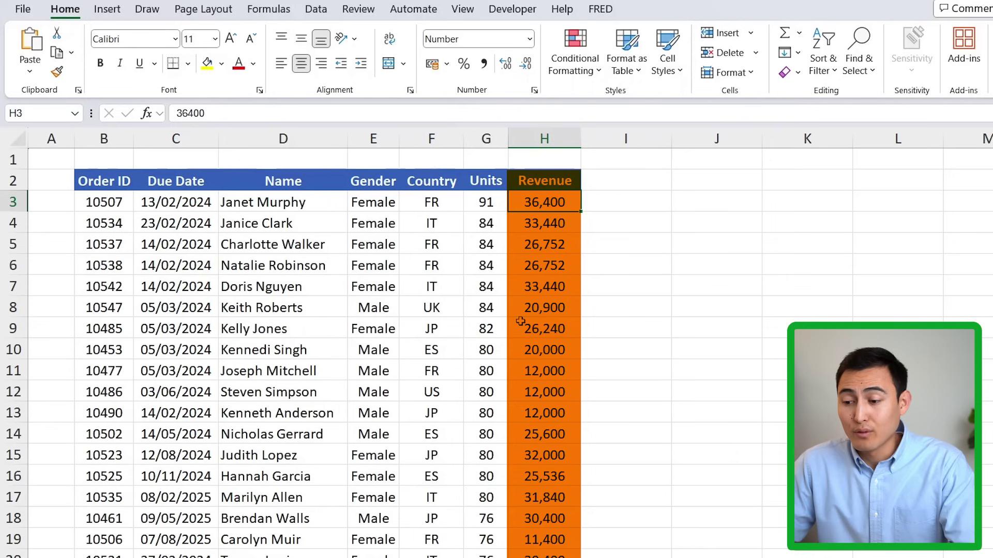
pyautogui.hotkey('ctrl', 'shift', 'Down')
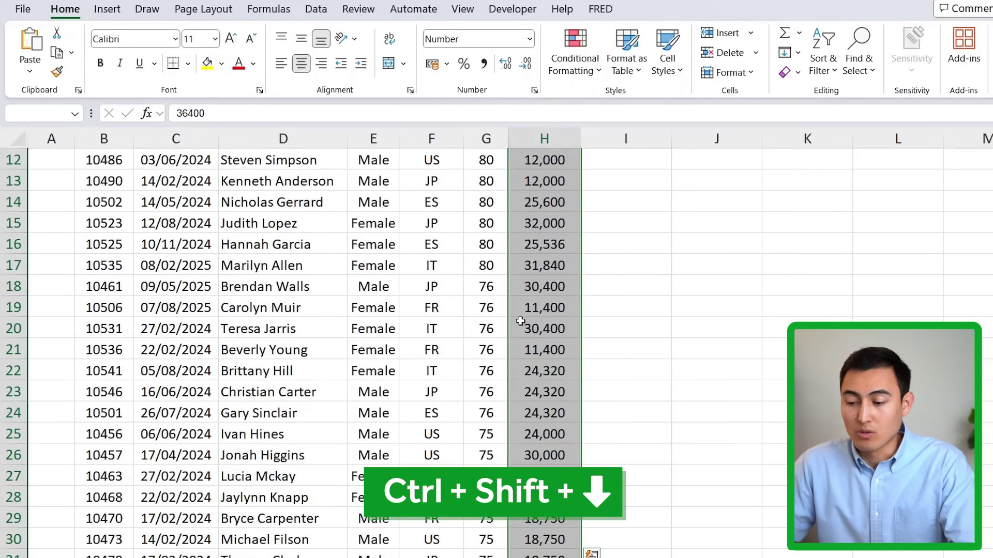
pyautogui.scroll(4, 474, 339)
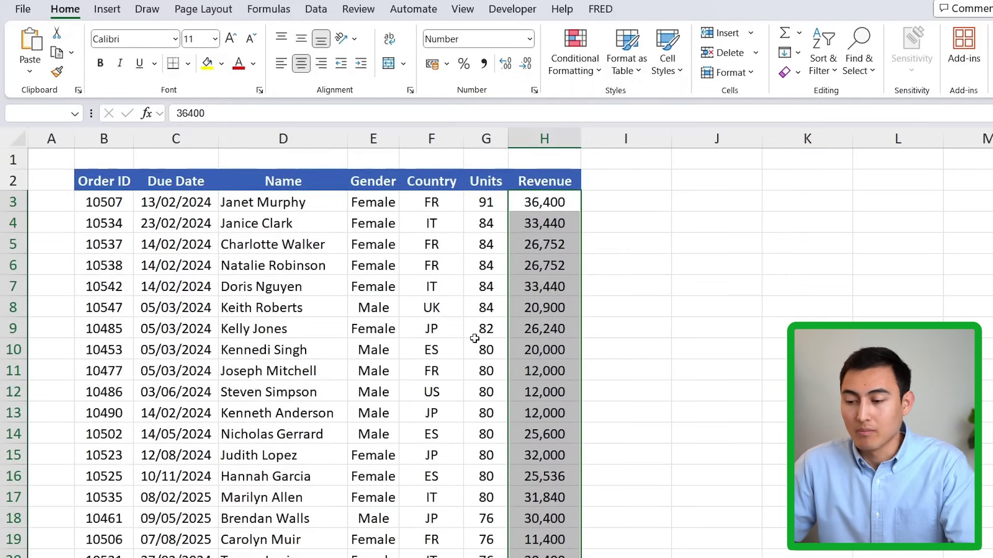
# Step: Add a Greater Than 20000 highlight rule with Green Fill and Dark Green Text
pyautogui.click(593, 71)
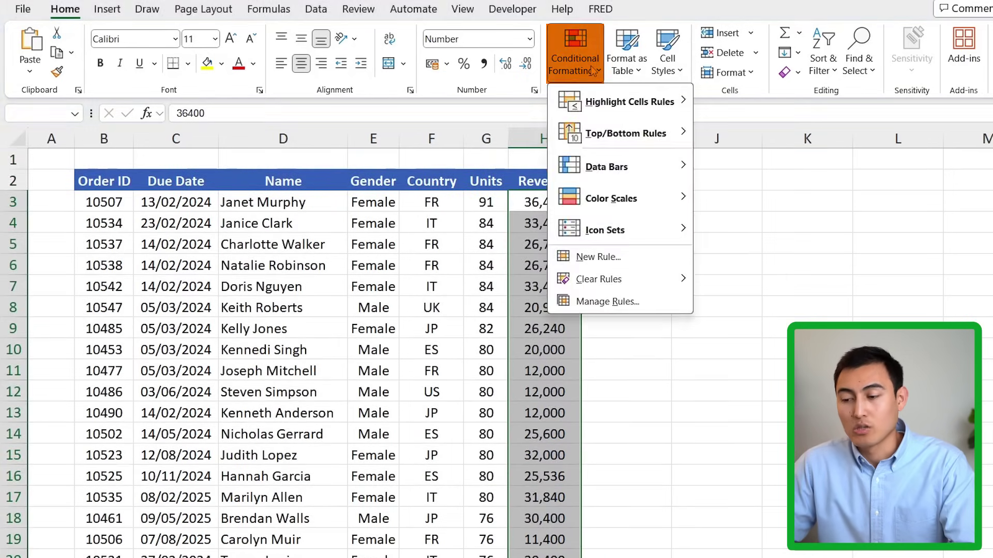
pyautogui.moveTo(600, 110)
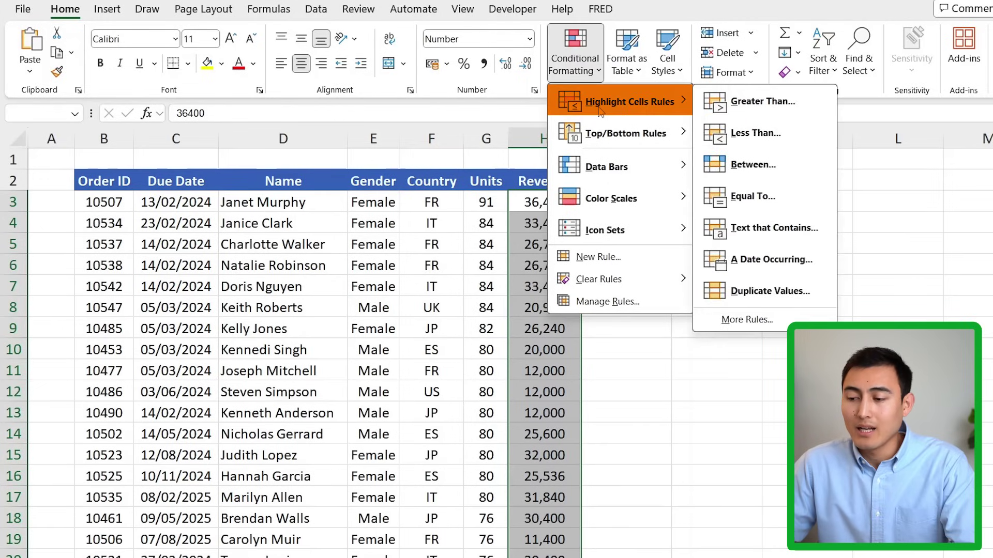
pyautogui.click(749, 101)
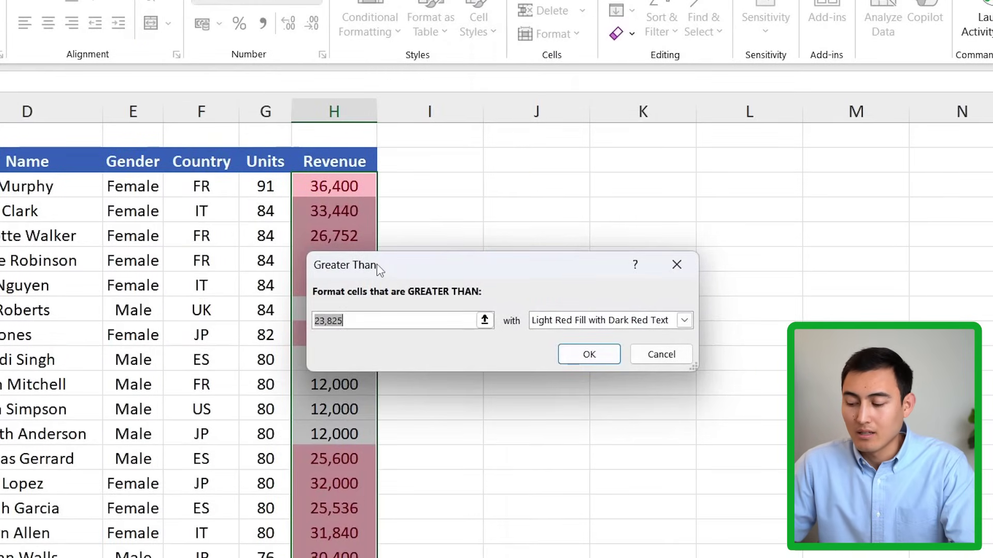
pyautogui.write('20000')
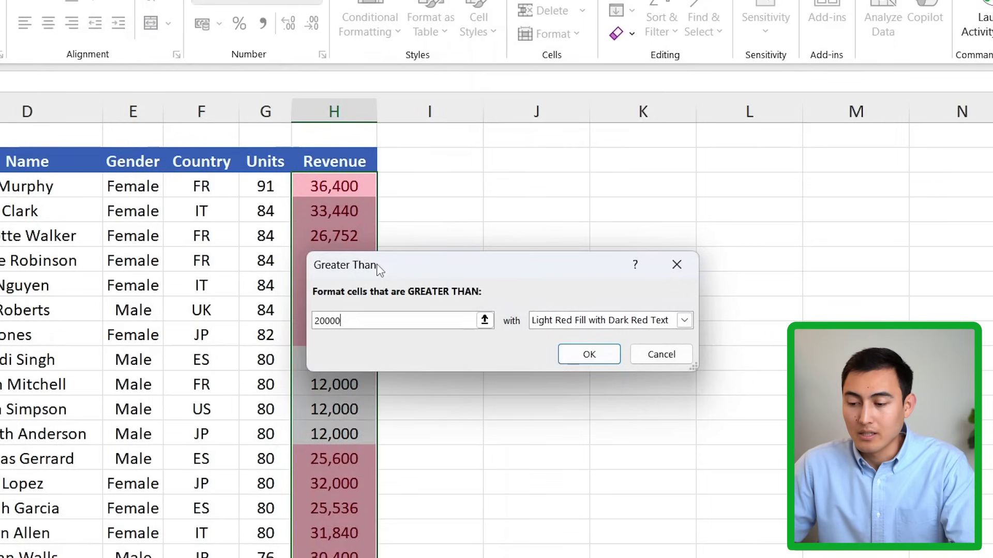
pyautogui.click(683, 321)
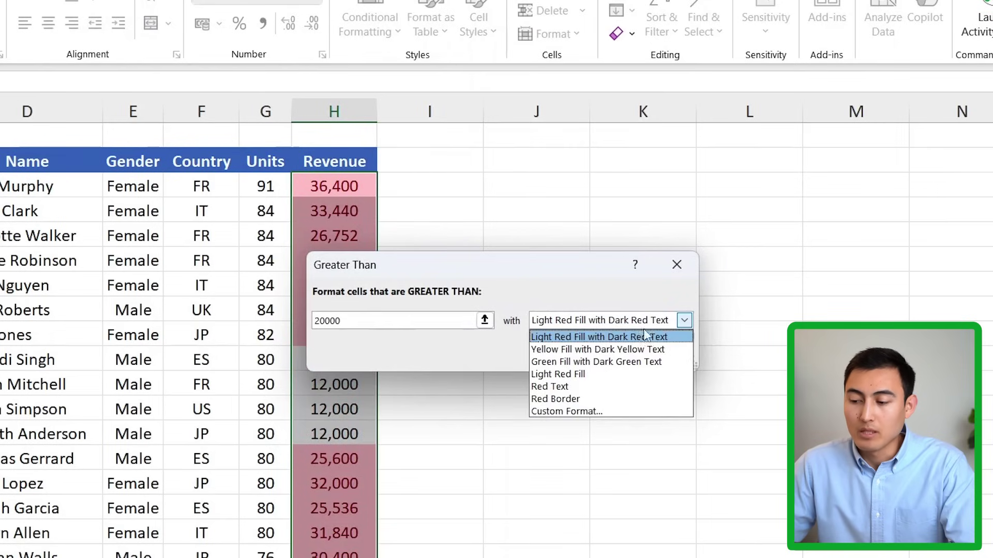
pyautogui.click(615, 362)
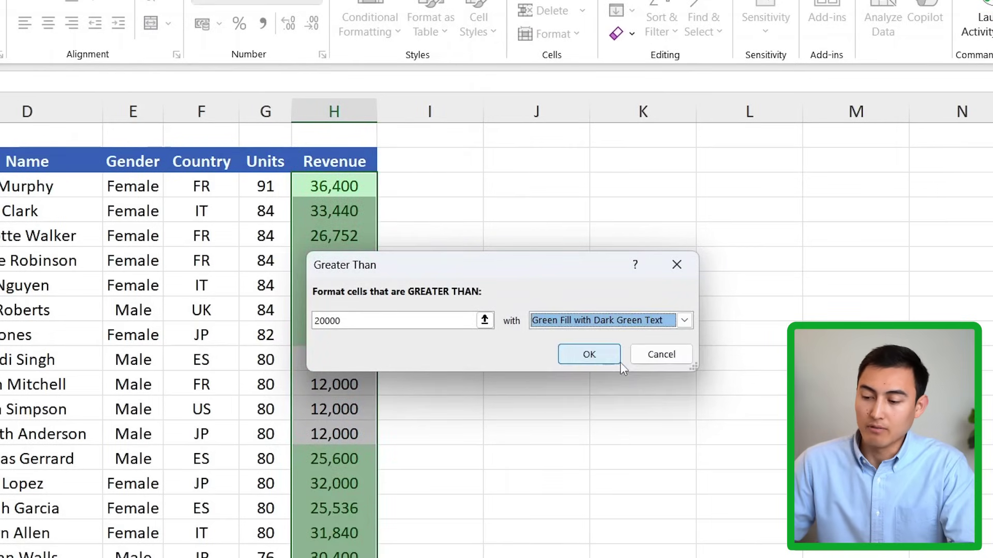
pyautogui.click(589, 355)
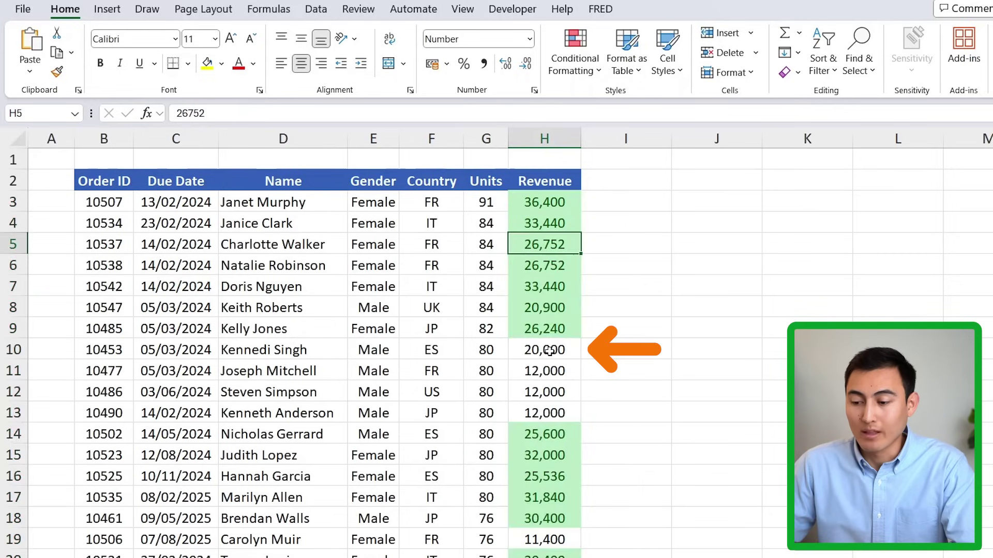
# Step: Select the unhighlighted 20,000 cell H10 and bring up Conditional Formatting's Manage Rules option
pyautogui.click(549, 351)
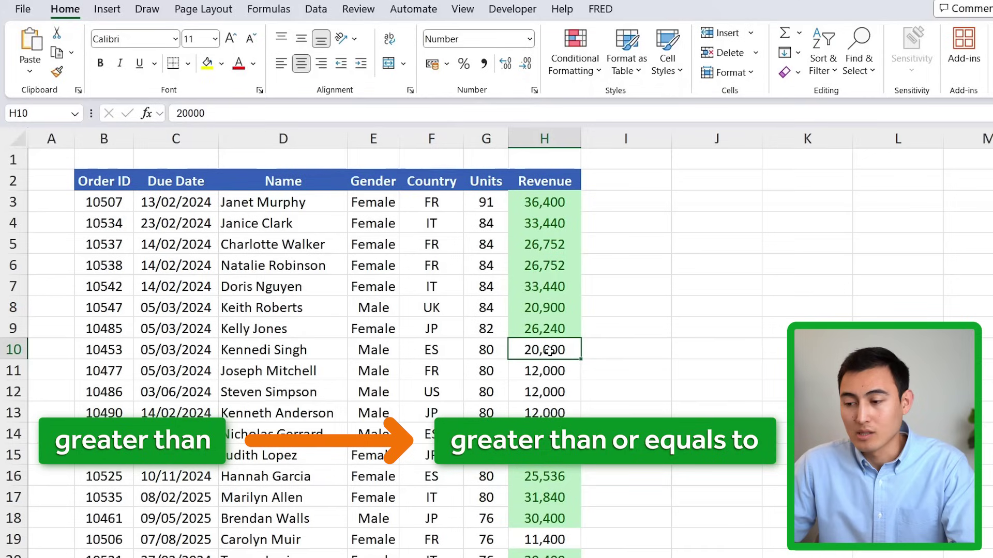
pyautogui.click(583, 67)
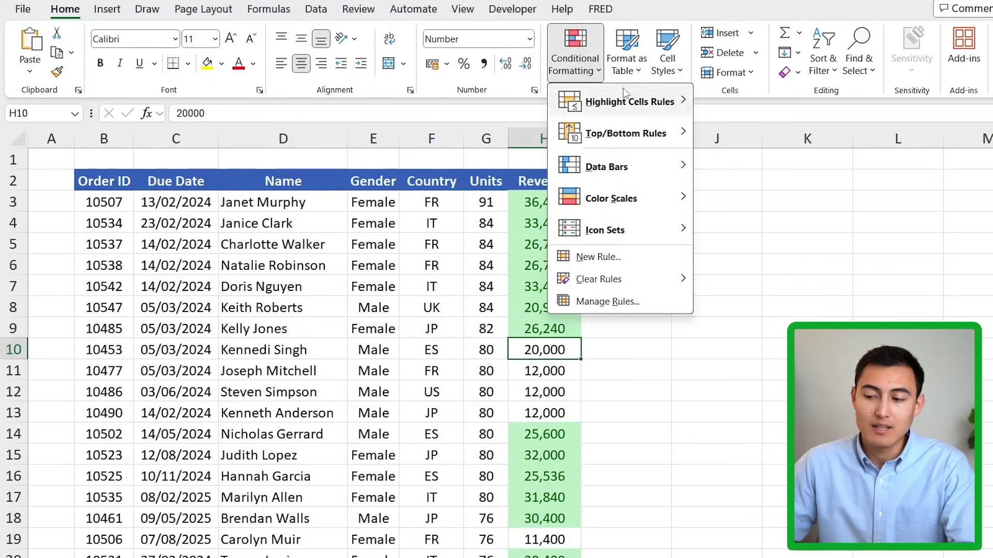
pyautogui.moveTo(639, 105)
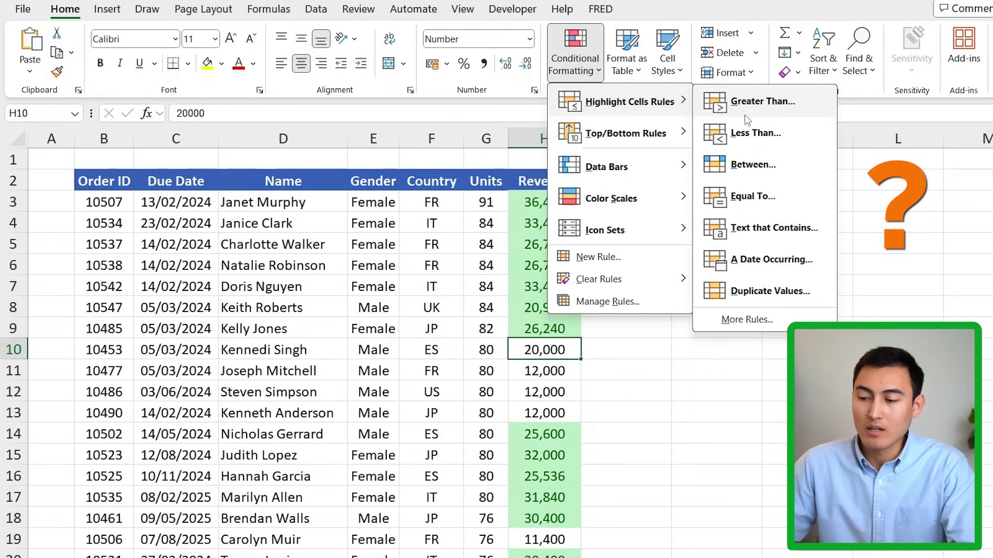
# Step: Change the Cell Value > 20000 rule to greater than or equal to 20000 and apply it
pyautogui.click(592, 304)
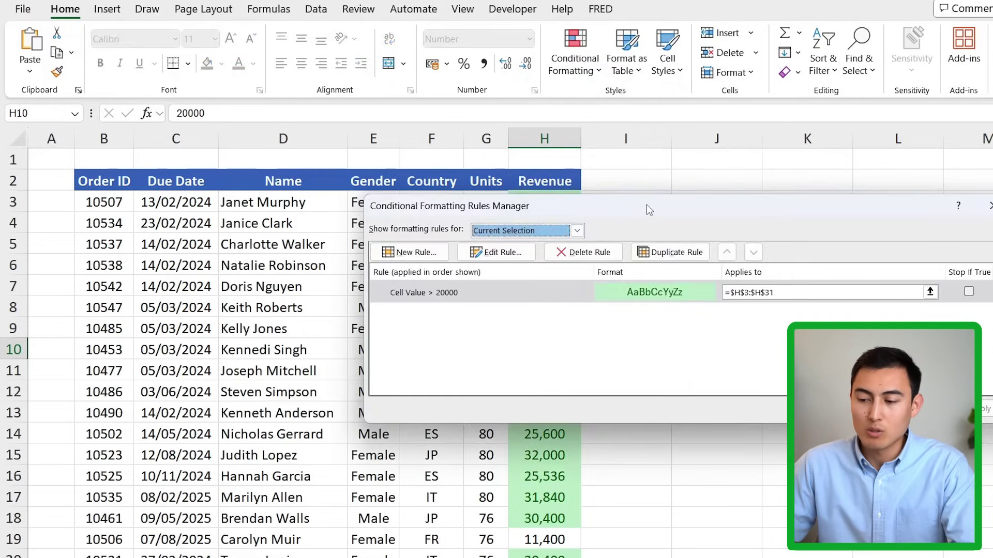
pyautogui.moveTo(647, 205); pyautogui.dragTo(484, 250)
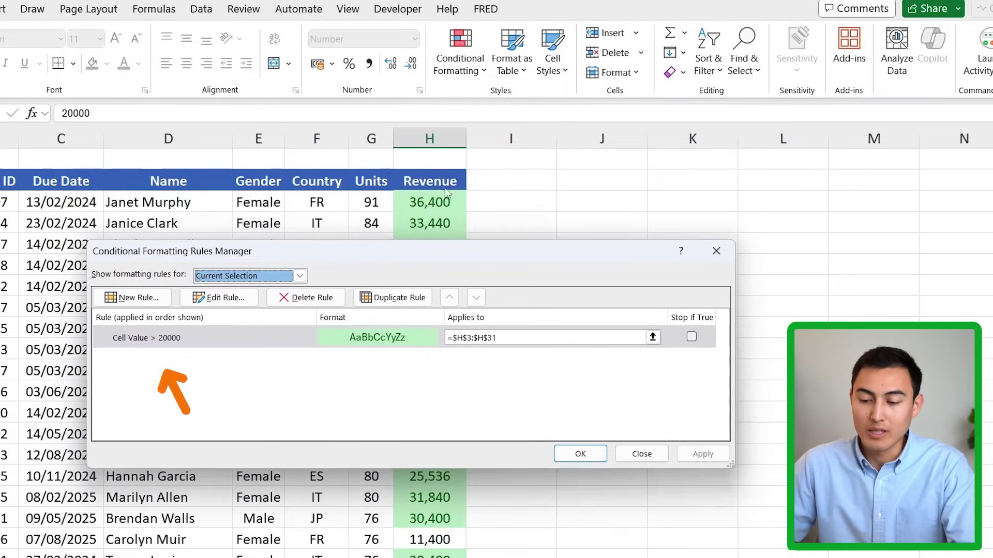
pyautogui.click(165, 342)
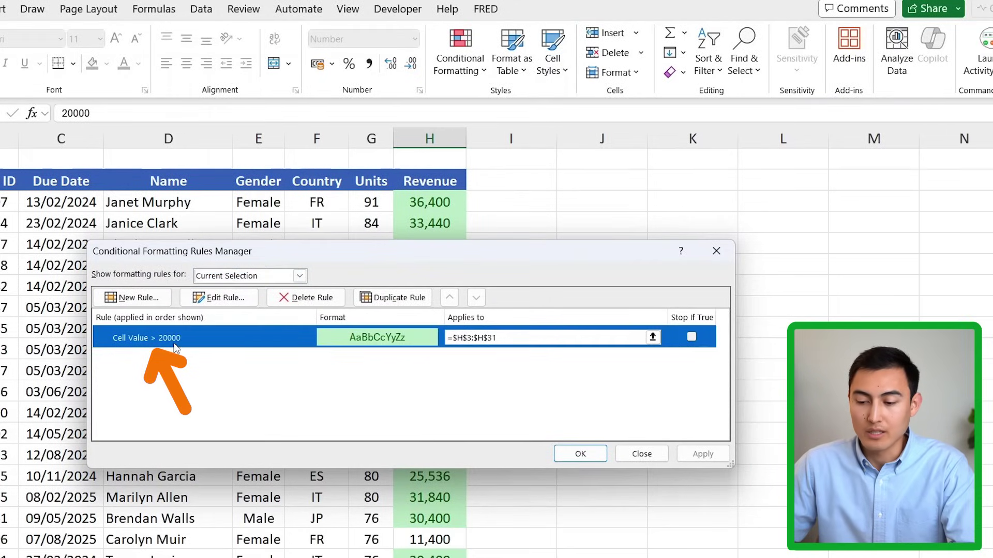
pyautogui.click(226, 304)
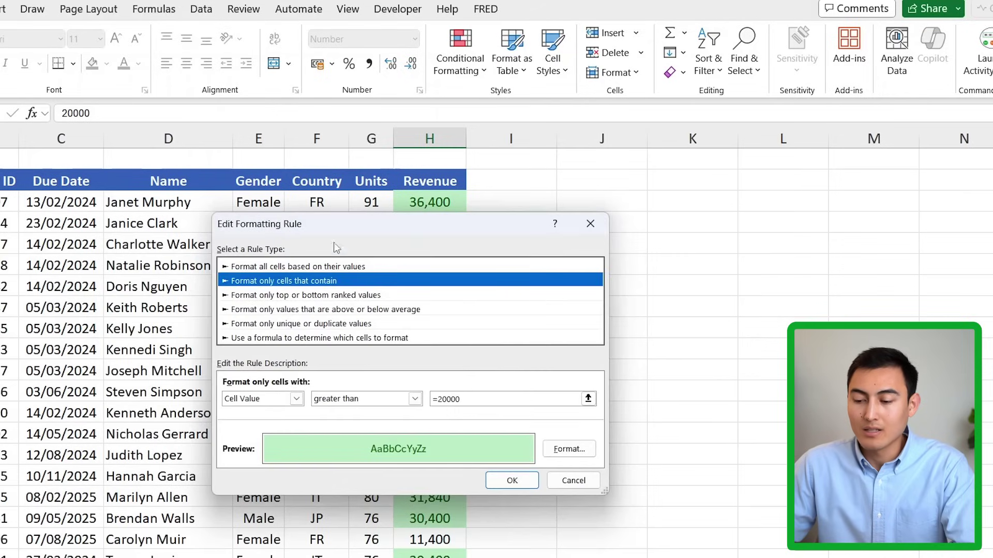
pyautogui.click(414, 399)
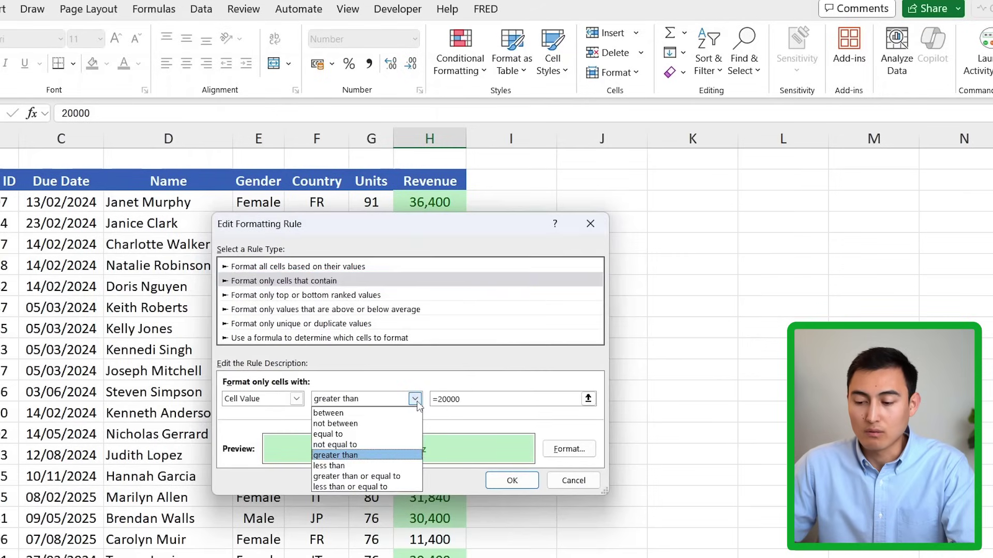
pyautogui.press('Escape')
pyautogui.click(408, 479)
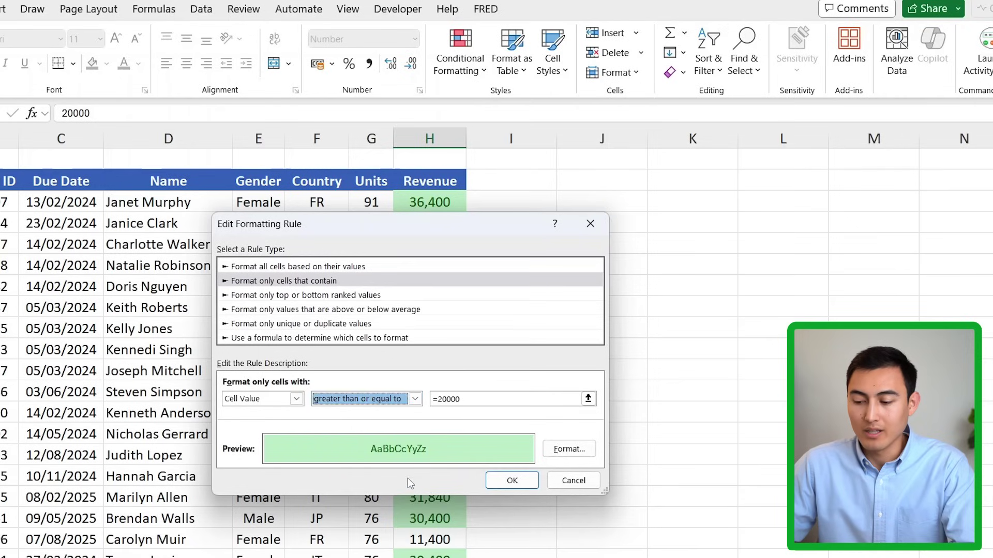
pyautogui.click(491, 483)
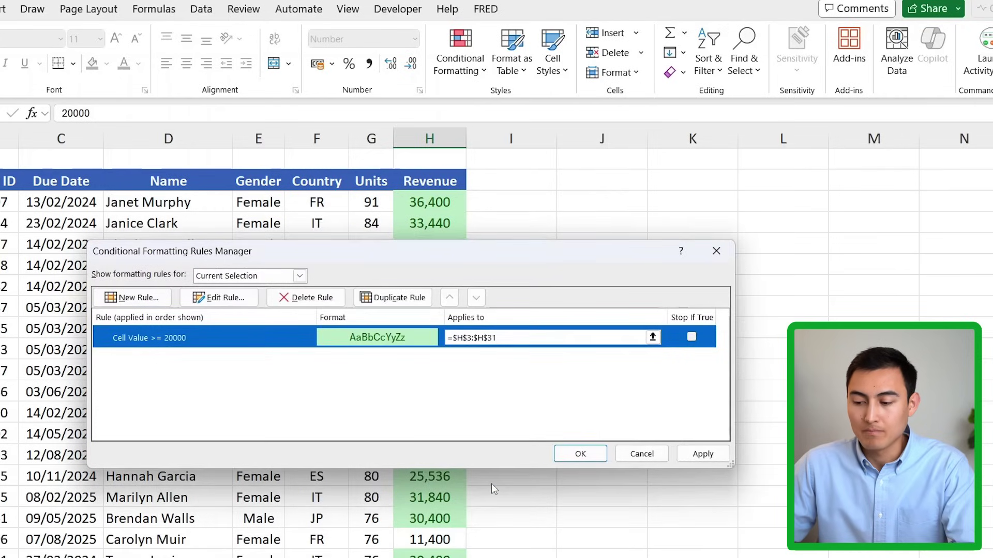
pyautogui.click(695, 458)
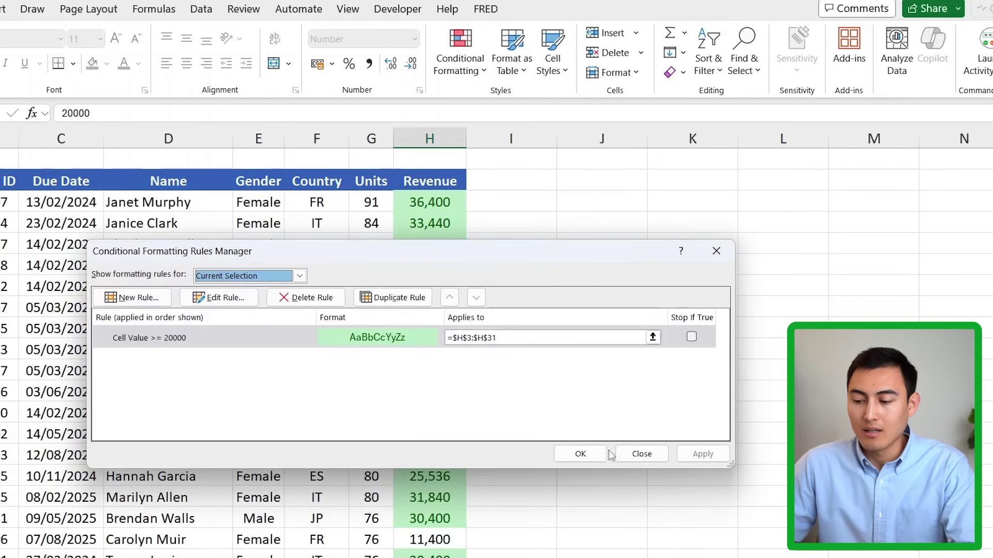
pyautogui.click(580, 454)
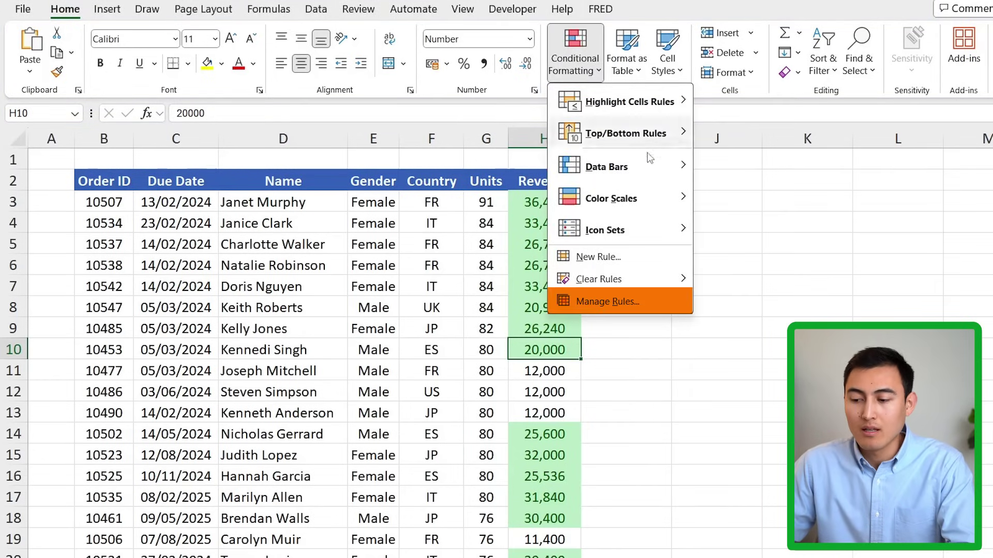
# Step: Switch the Cell Value >= 20000 rule's highlight to an orange fill and apply it
pyautogui.click(622, 304)
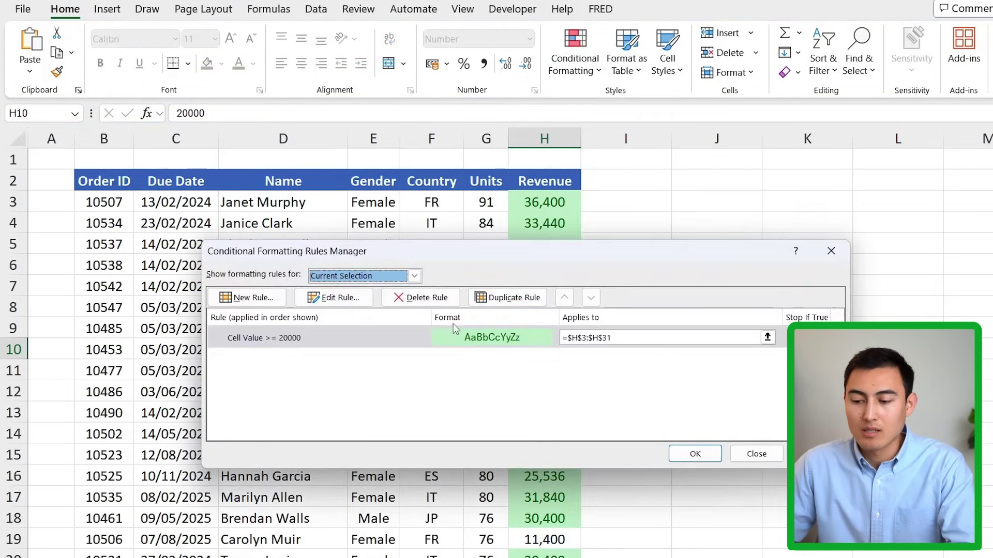
pyautogui.click(446, 343)
pyautogui.click(334, 298)
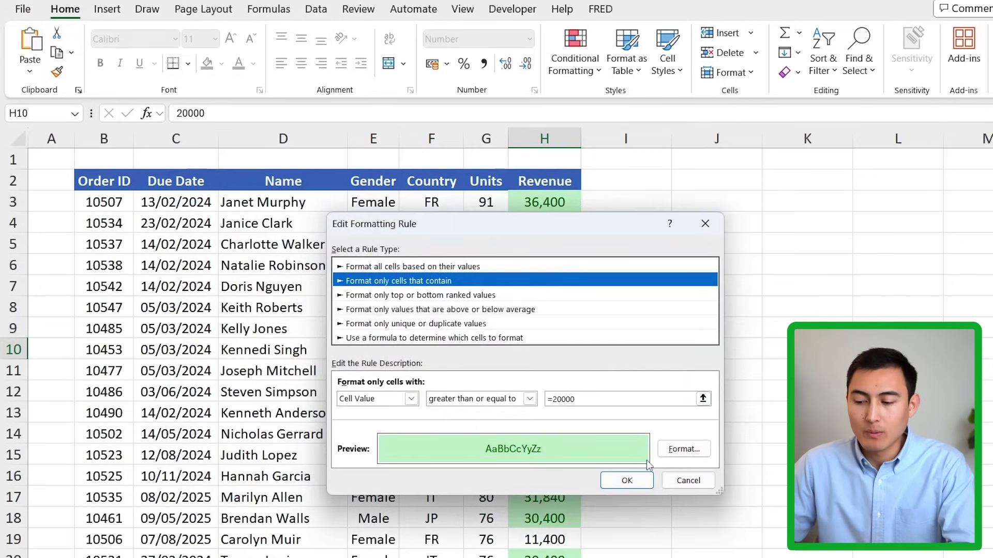
pyautogui.click(684, 449)
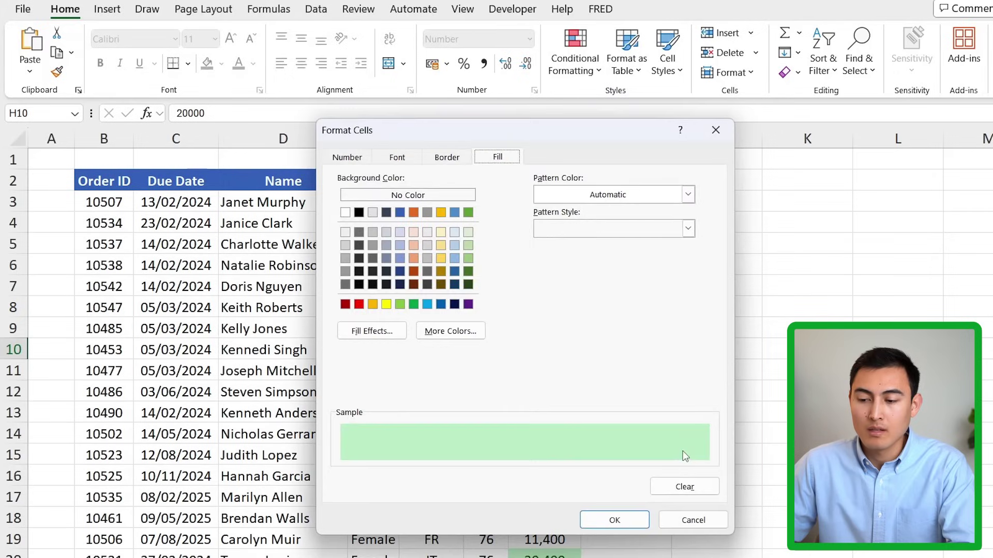
pyautogui.click(344, 156)
pyautogui.click(391, 159)
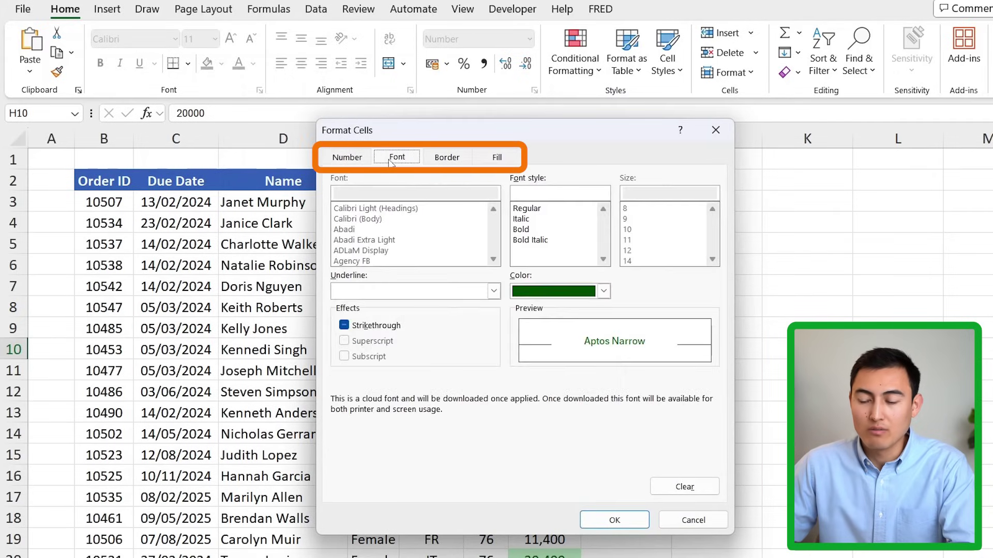
pyautogui.click(500, 158)
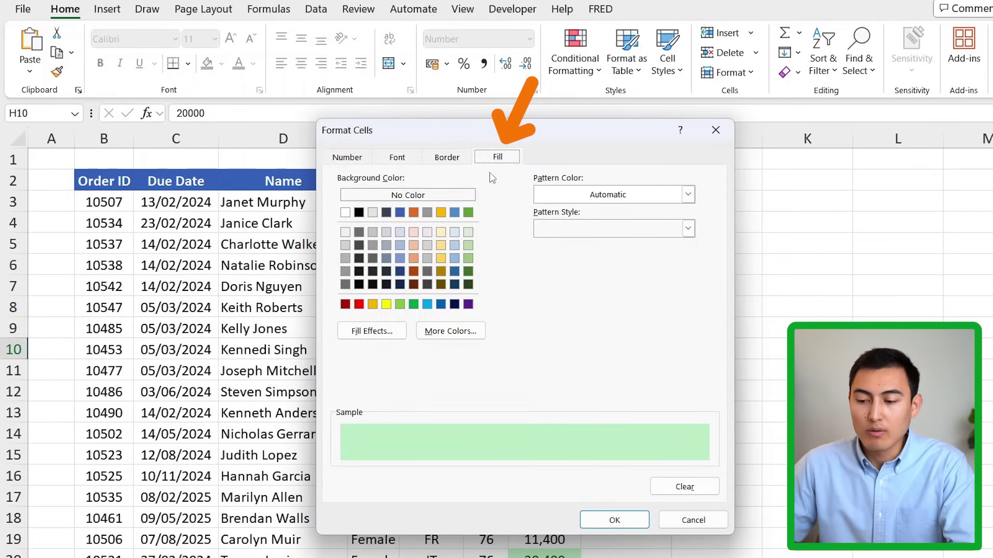
pyautogui.click(414, 213)
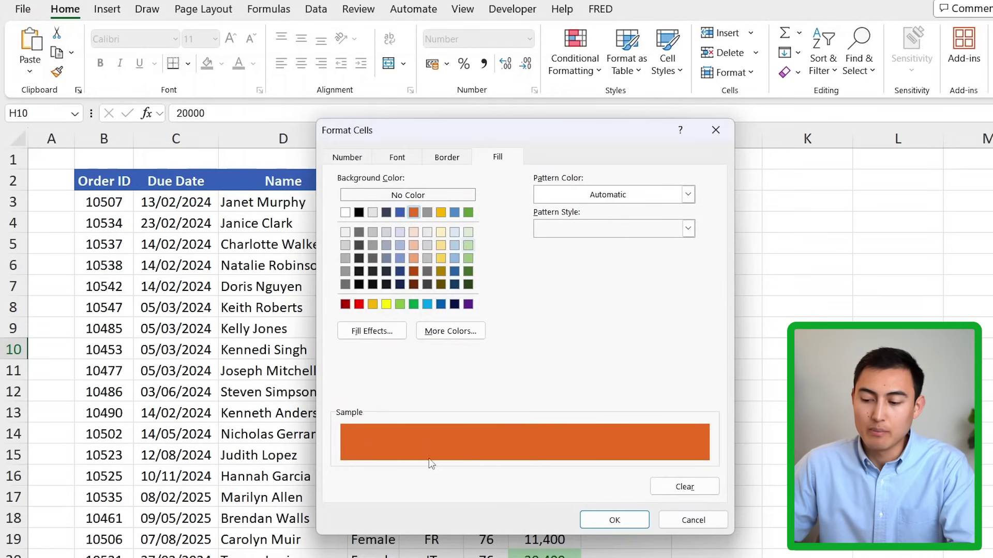
pyautogui.click(605, 520)
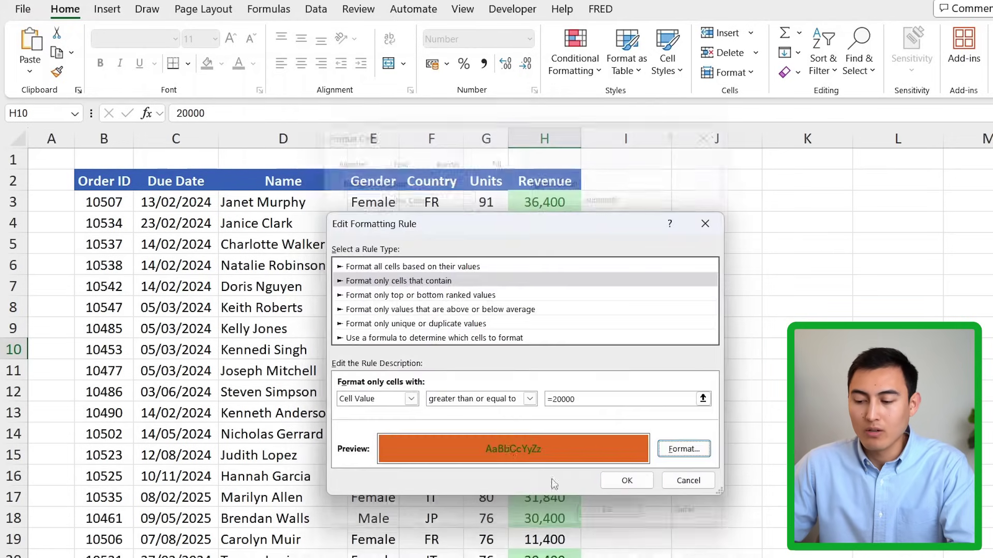
pyautogui.click(627, 480)
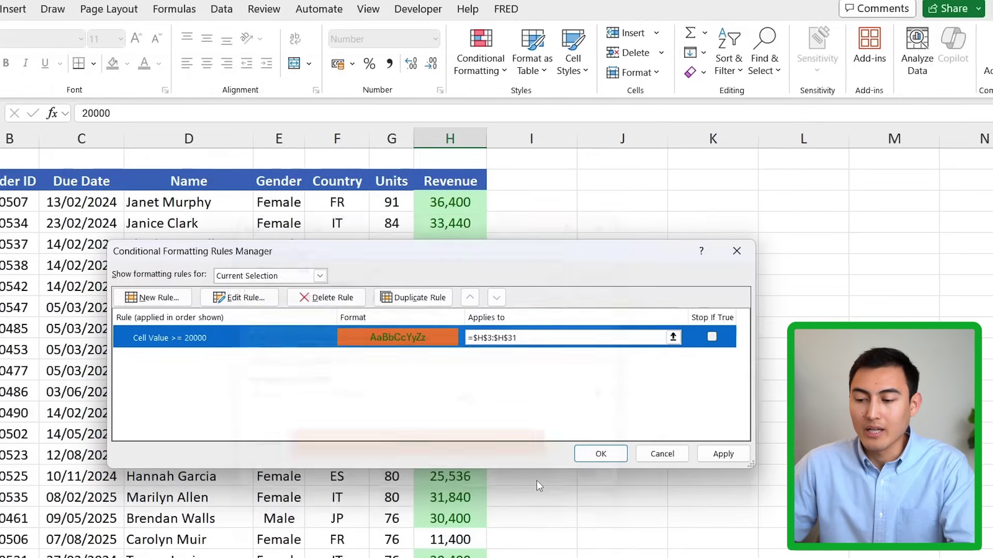
pyautogui.click(703, 455)
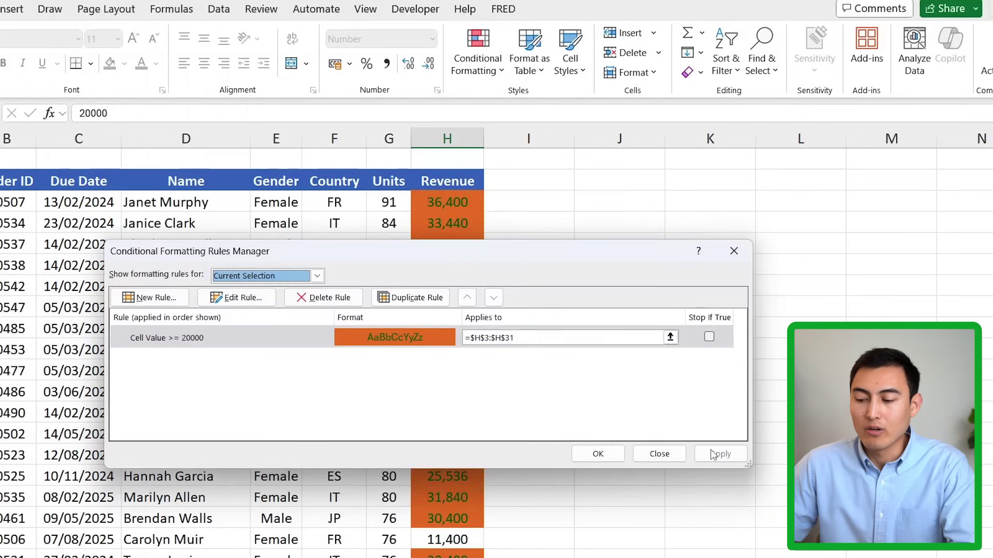
pyautogui.click(606, 455)
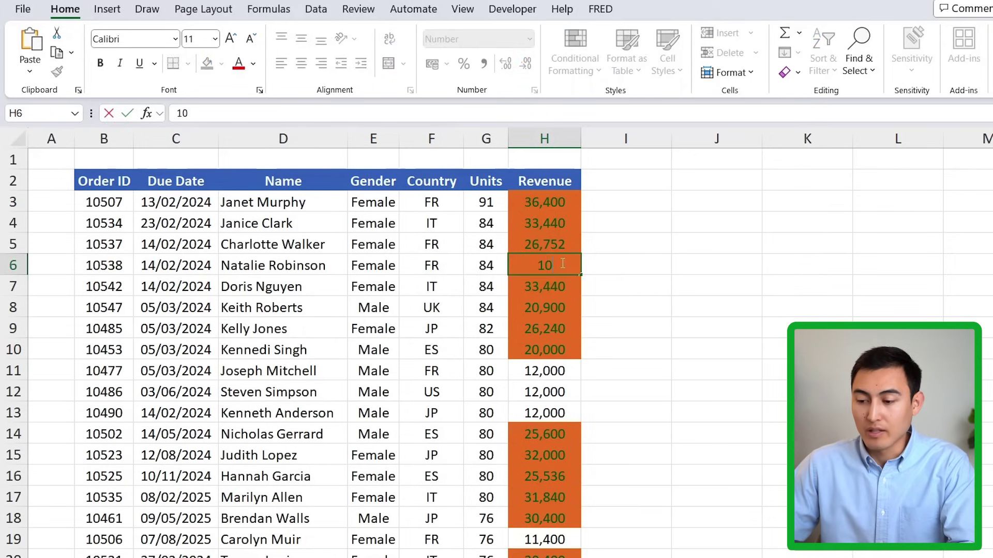
# Step: Enter 10000 as H6's revenue so its orange highlight disappears
pyautogui.press('Return')
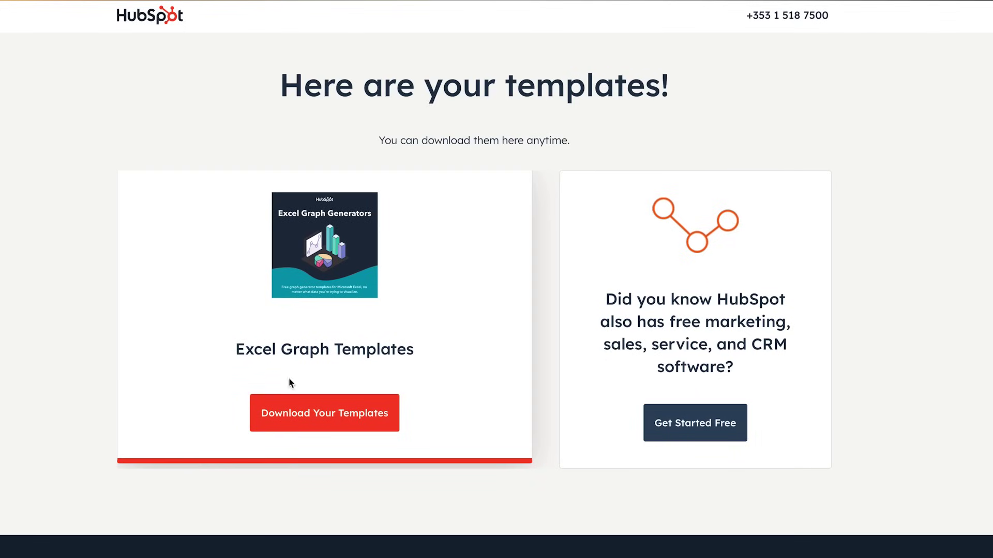
# Step: Download the Excel Graph Templates from the HubSpot templates page
pyautogui.click(313, 412)
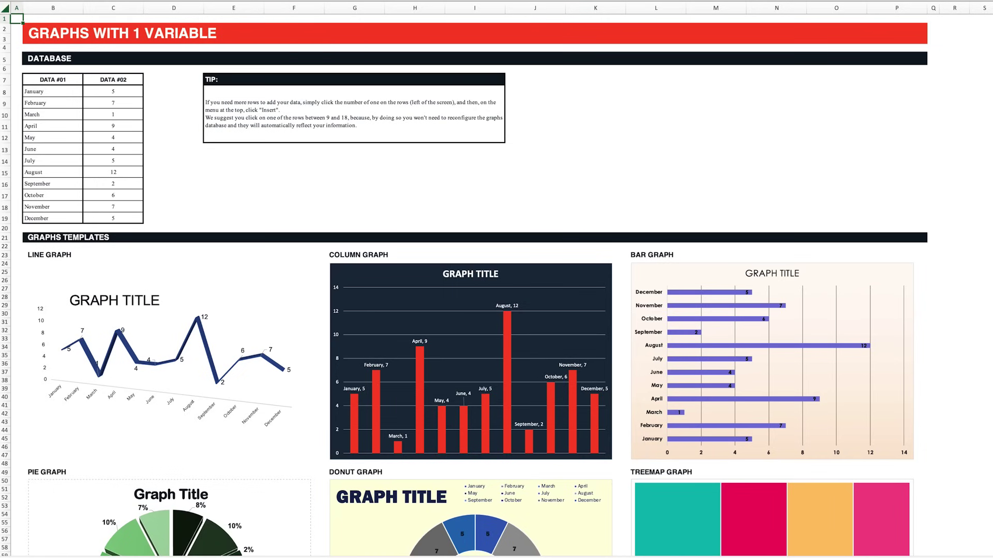
# Step: Set February to 20 and March to 5 in the graph template data, then view the next sheet
pyautogui.scroll(-15, 496, 279)
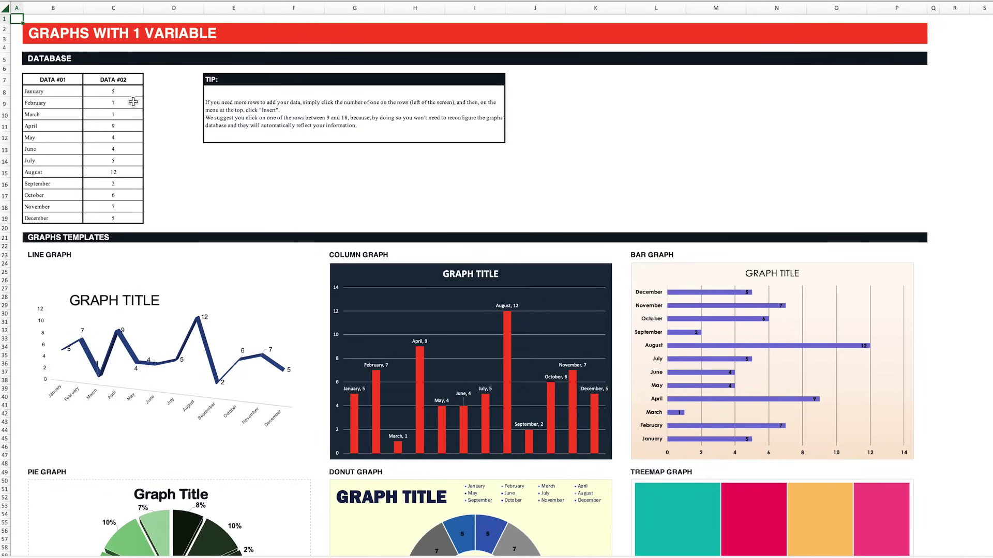
pyautogui.click(129, 98)
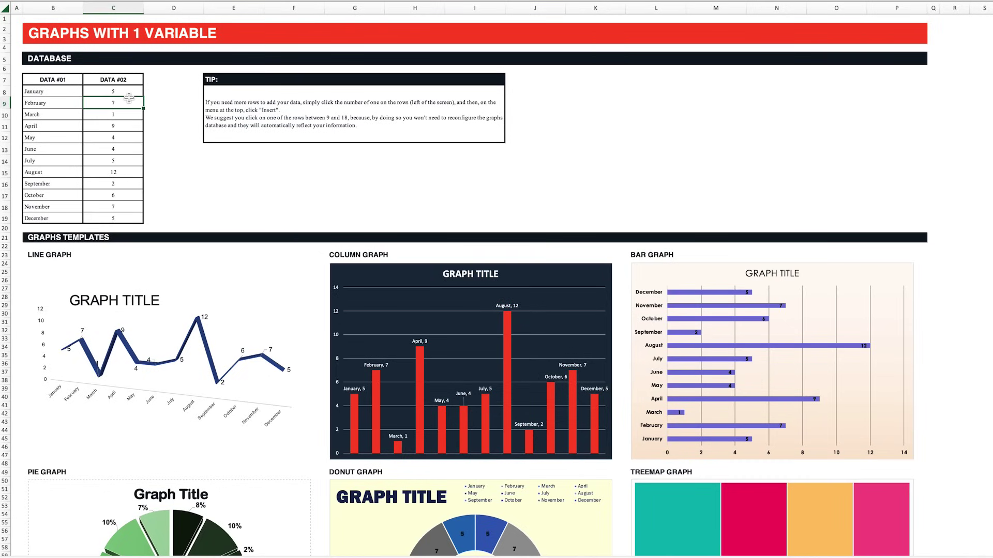
pyautogui.press('Return')
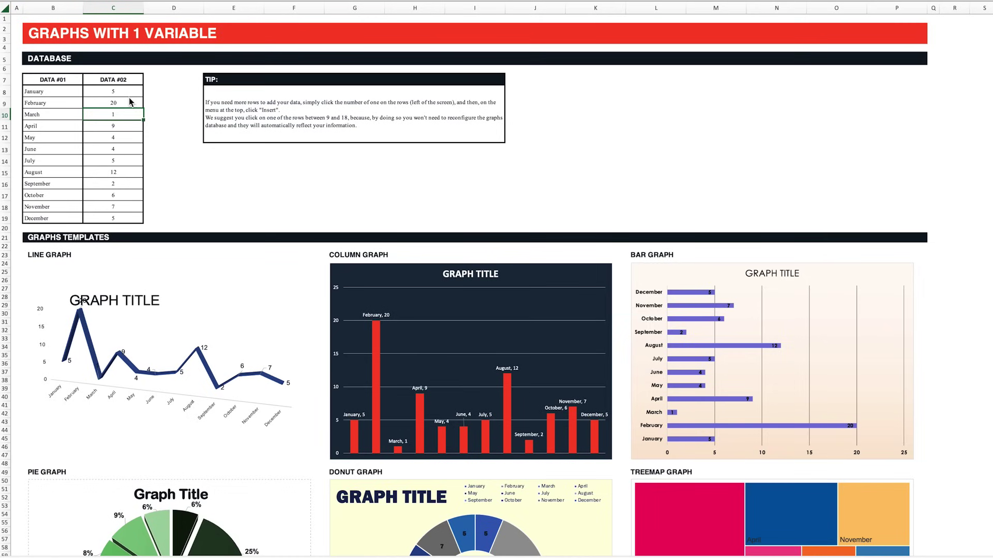
pyautogui.write('5')
pyautogui.press('Return')
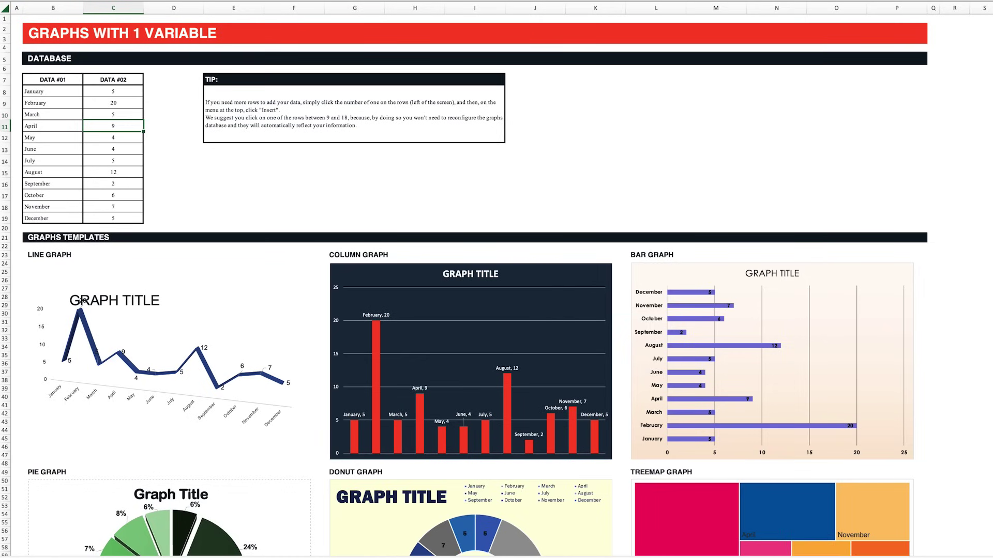
pyautogui.hotkey('ctrl', 'pagedown')
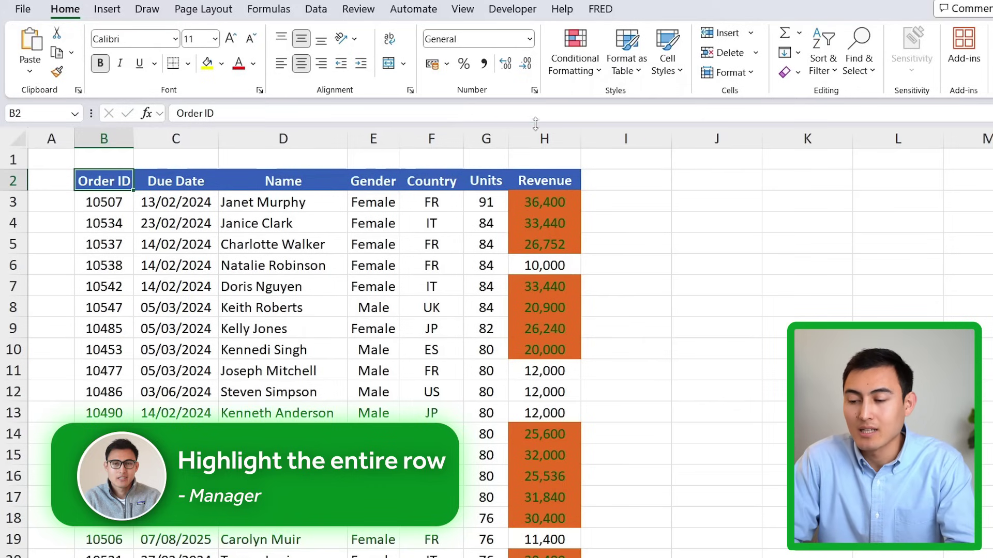
# Step: Enter the label Goal in J2 and the value 20000 in J3
pyautogui.click(540, 141)
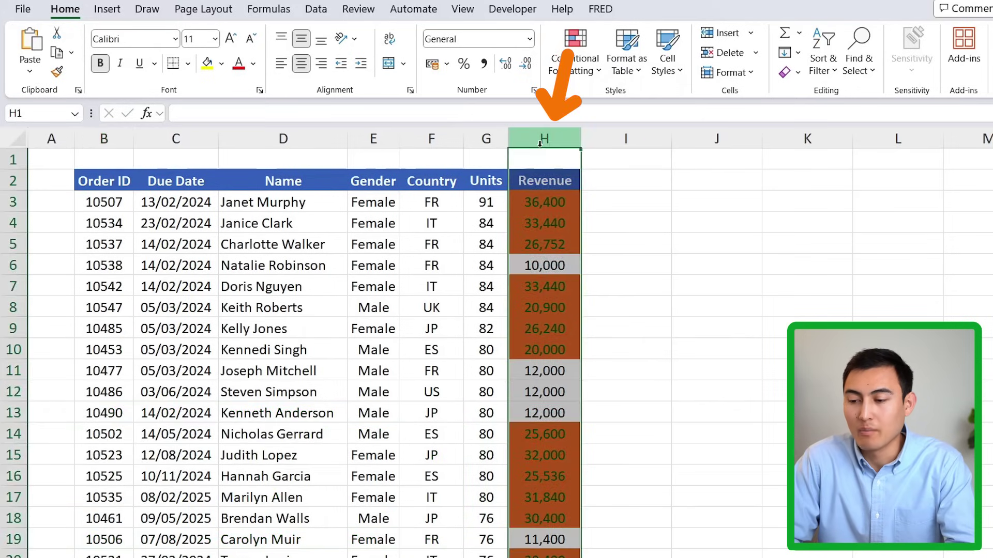
pyautogui.moveTo(486, 202); pyautogui.dragTo(94, 211)
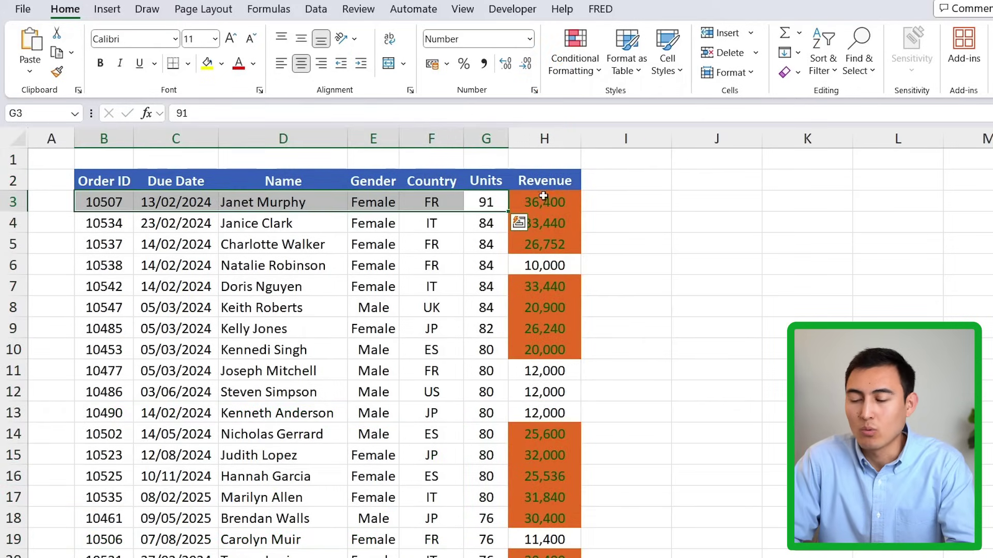
pyautogui.click(706, 202)
pyautogui.press('Up')
pyautogui.write('Goal')
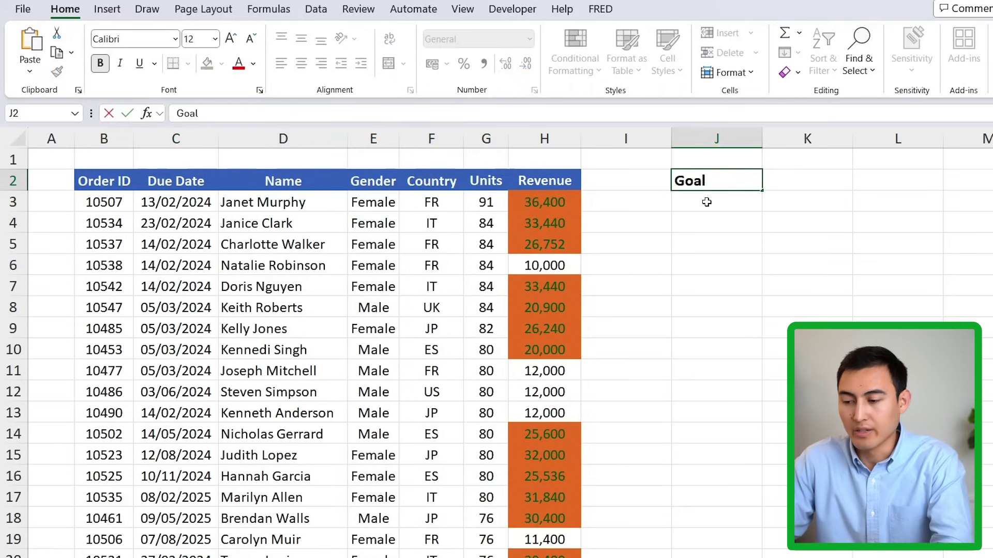
pyautogui.press('Return')
pyautogui.write('20000')
pyautogui.press('Return')
# Step: Select the table's data from B3 through the last row
pyautogui.press('Up')
pyautogui.press('Left')
pyautogui.press('Left')
pyautogui.press('Left')
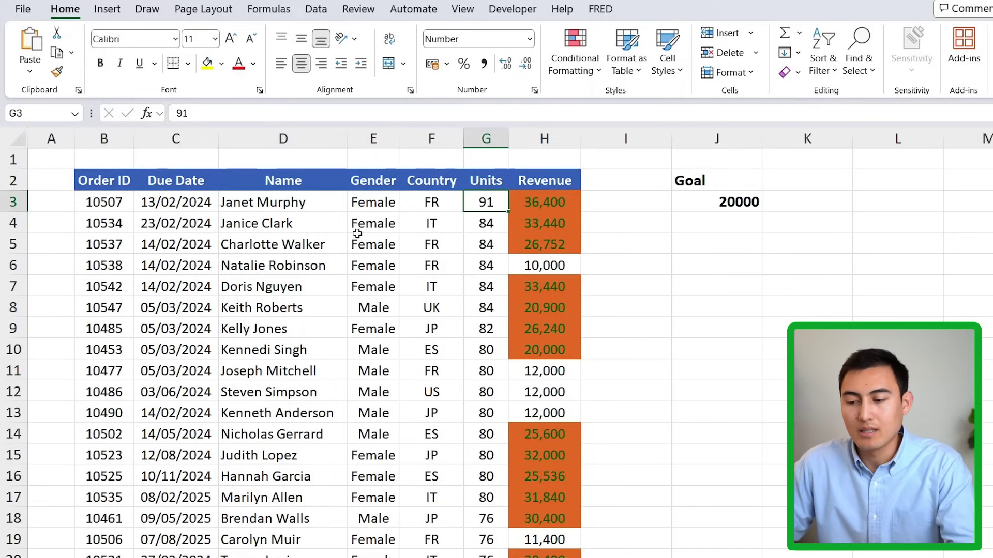
pyautogui.press('Left')
pyautogui.moveTo(106, 202); pyautogui.dragTo(544, 555)
pyautogui.hotkey('ctrl', 'shift', 'Down')
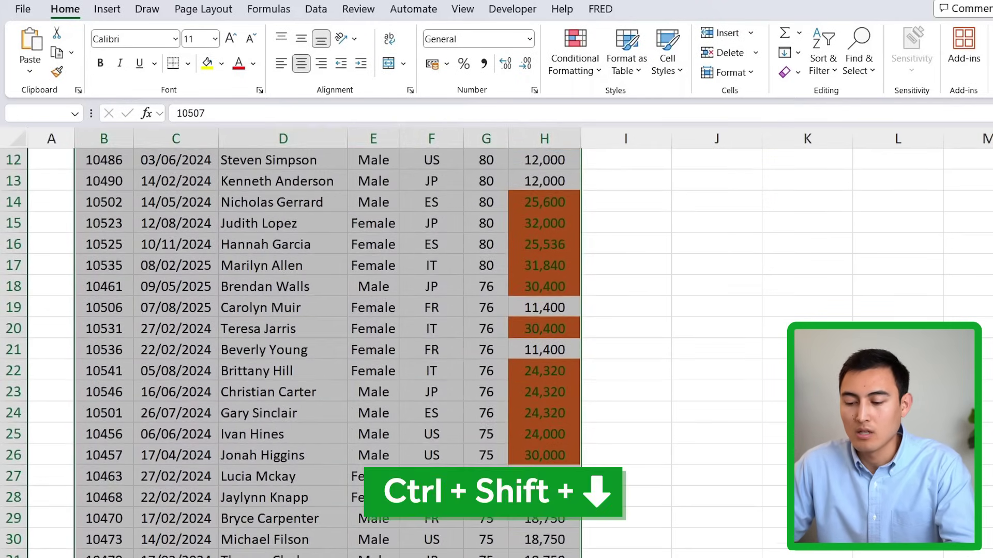
pyautogui.scroll(4, 395, 325)
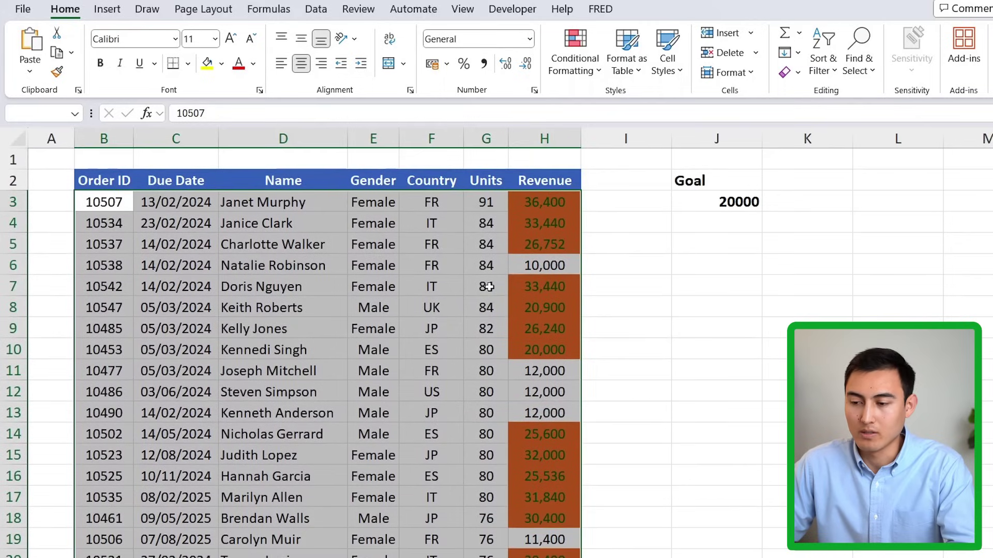
# Step: Clear all conditional formatting rules from the entire sheet
pyautogui.click(575, 71)
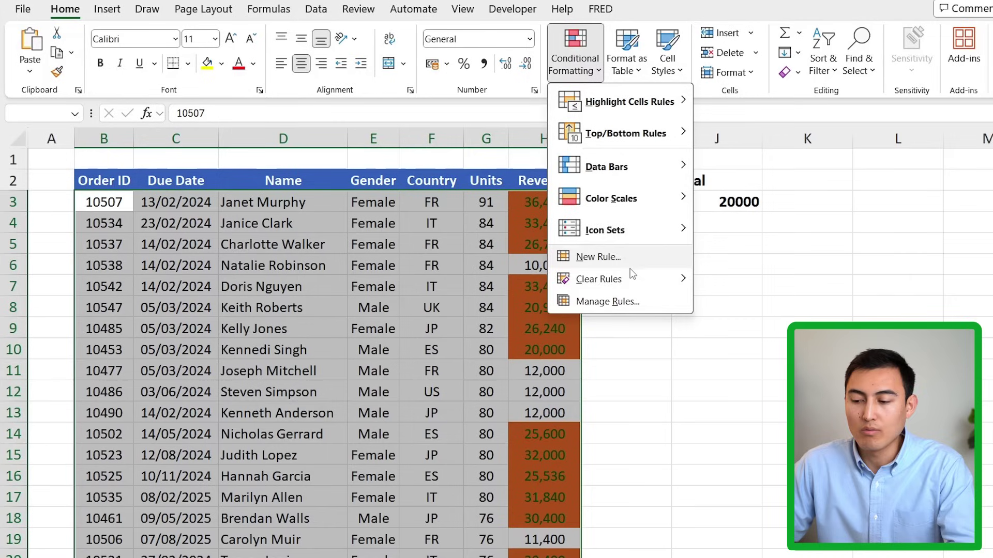
pyautogui.moveTo(639, 284)
pyautogui.click(770, 304)
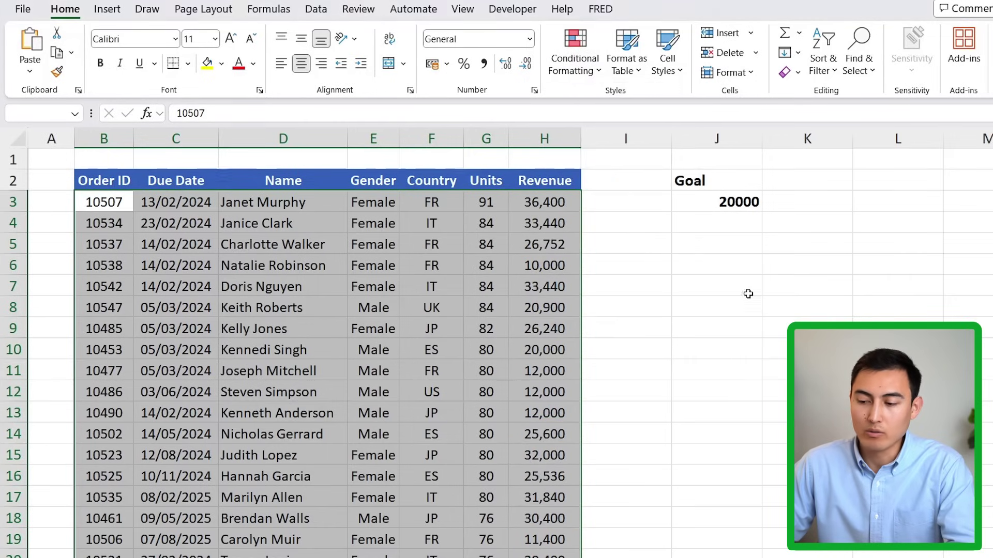
# Step: Create a formula rule =$H3>$J$3 that fills matching table rows orange
pyautogui.click(564, 74)
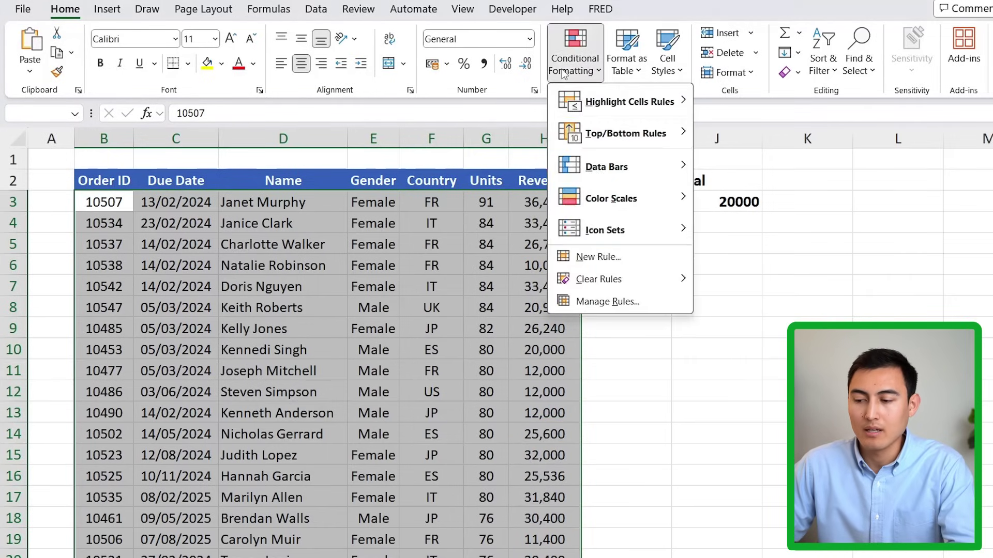
pyautogui.click(621, 265)
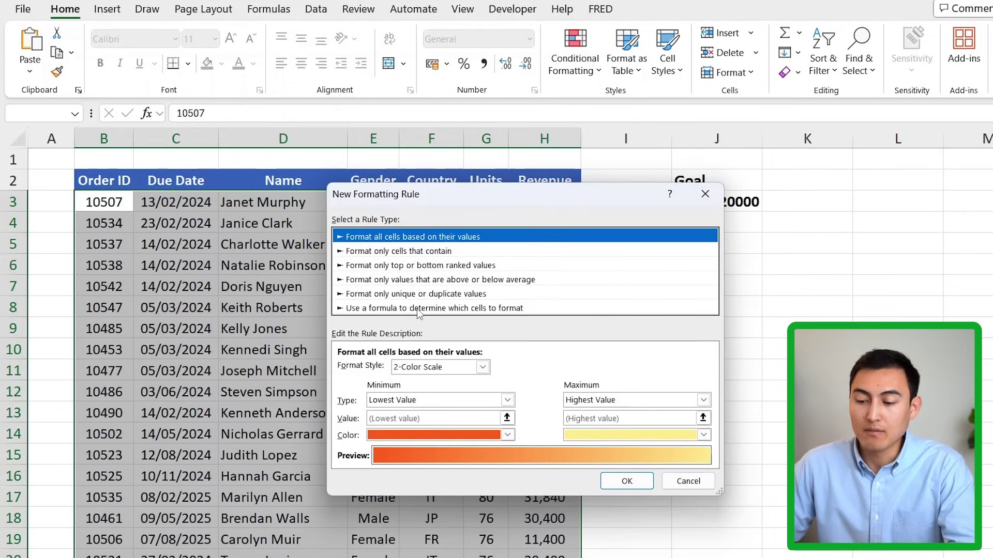
pyautogui.click(417, 308)
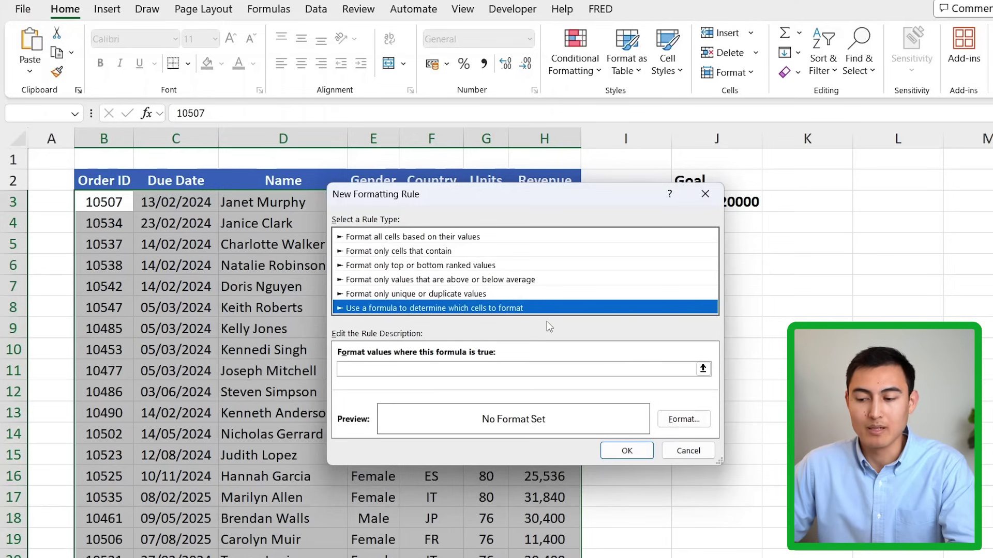
pyautogui.click(381, 372)
pyautogui.moveTo(456, 206); pyautogui.dragTo(725, 255)
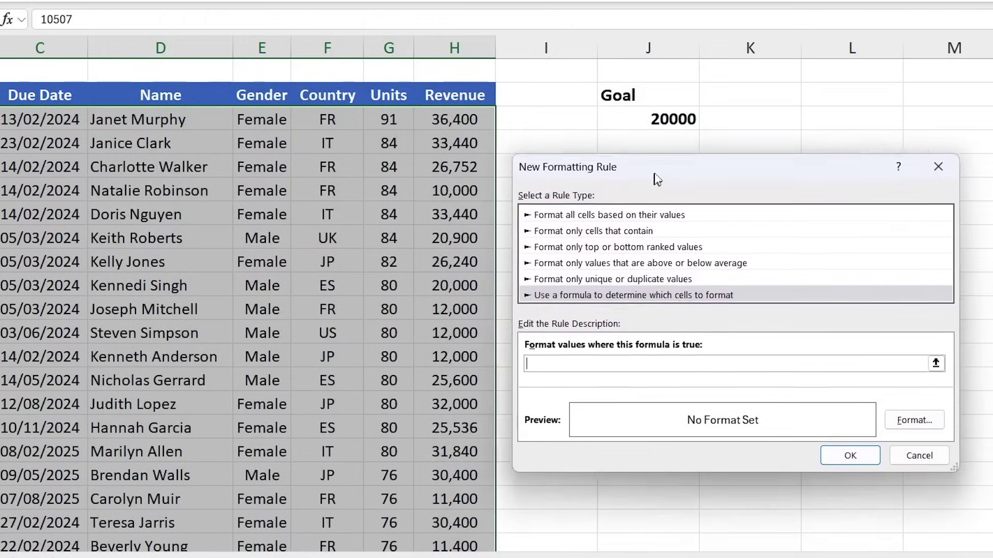
pyautogui.moveTo(657, 179); pyautogui.dragTo(673, 171)
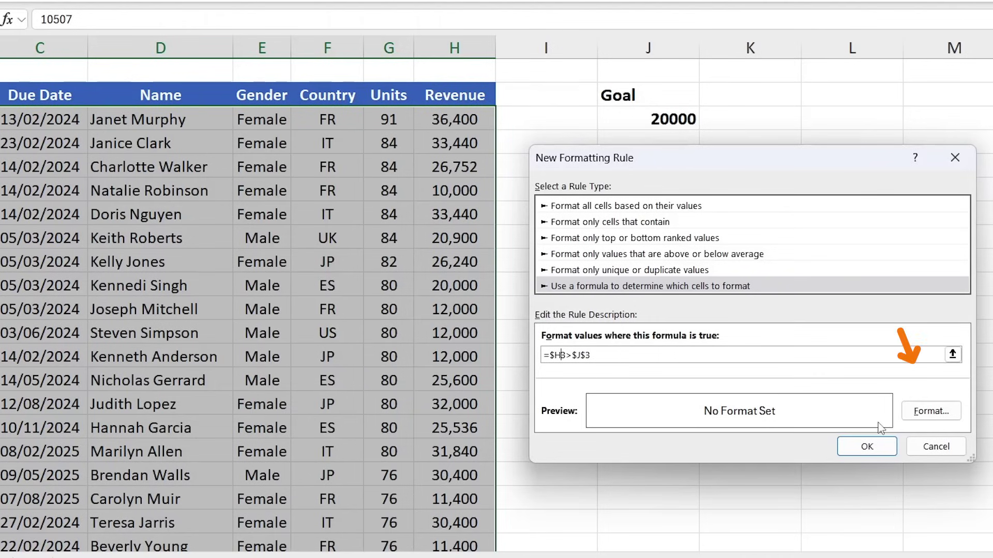
pyautogui.click(925, 412)
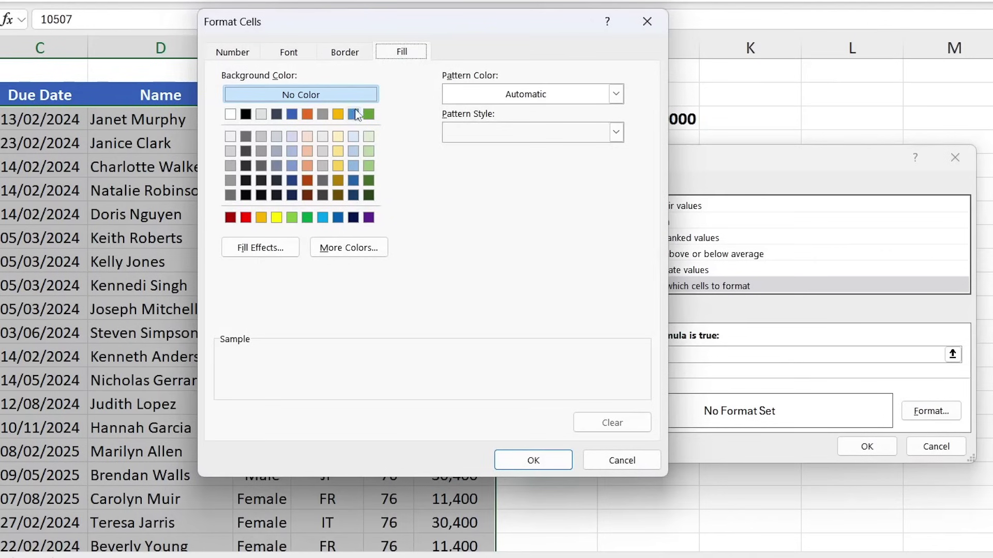
pyautogui.click(307, 115)
pyautogui.click(531, 458)
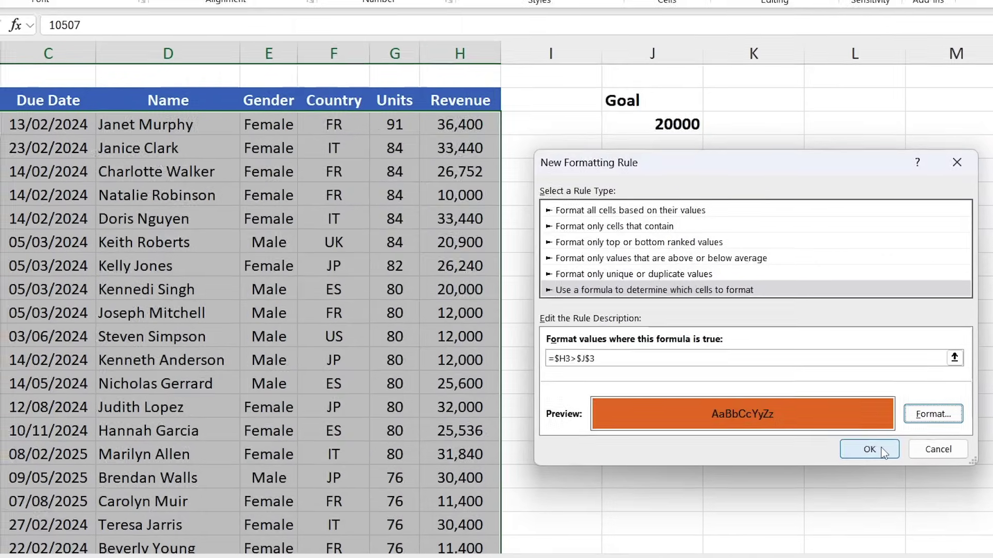
pyautogui.click(879, 446)
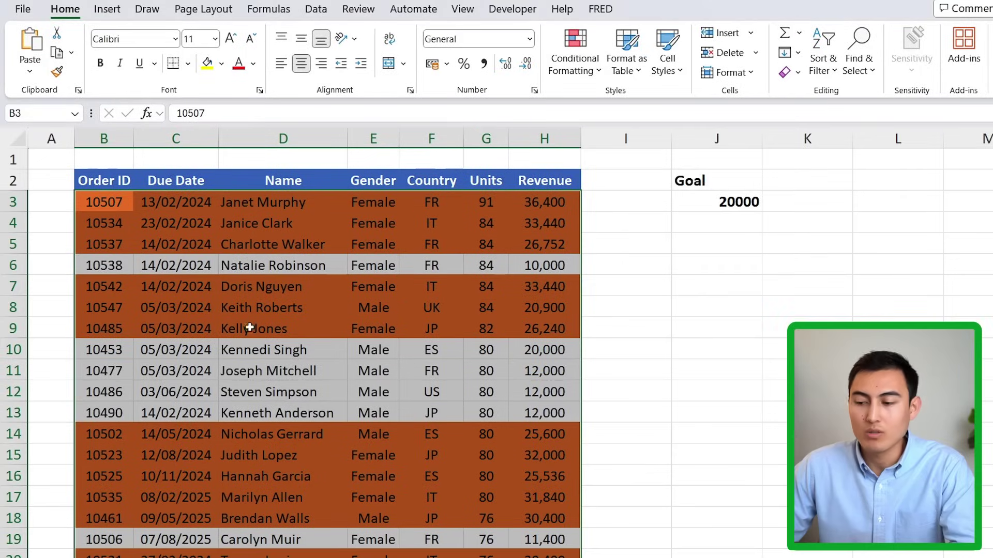
# Step: Change H4's revenue to 10,000
pyautogui.press('Down')
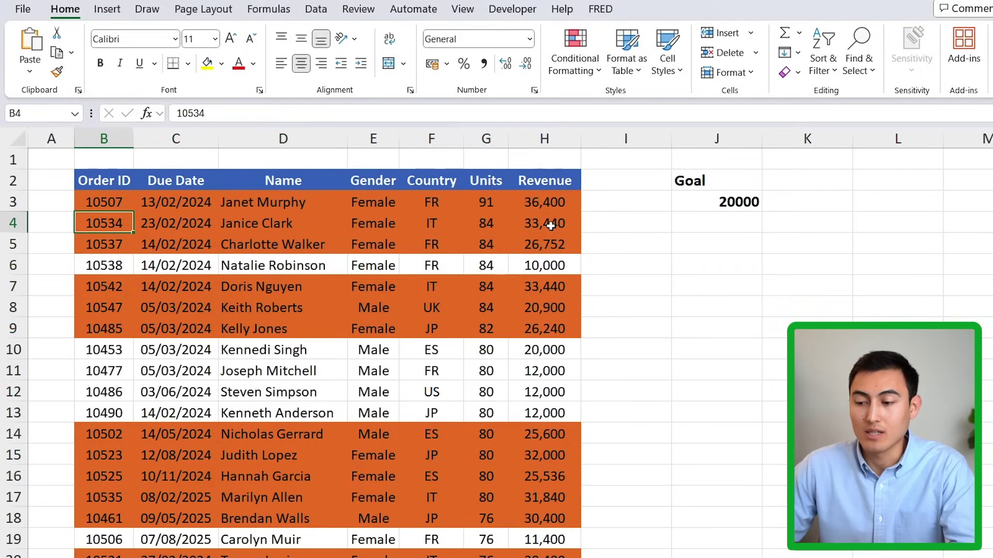
pyautogui.click(551, 225)
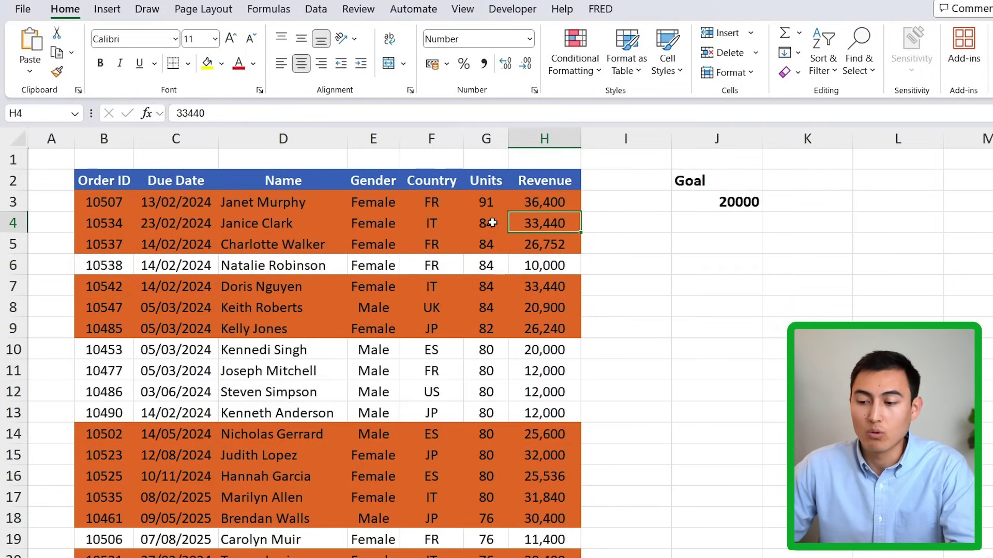
pyautogui.write('1')
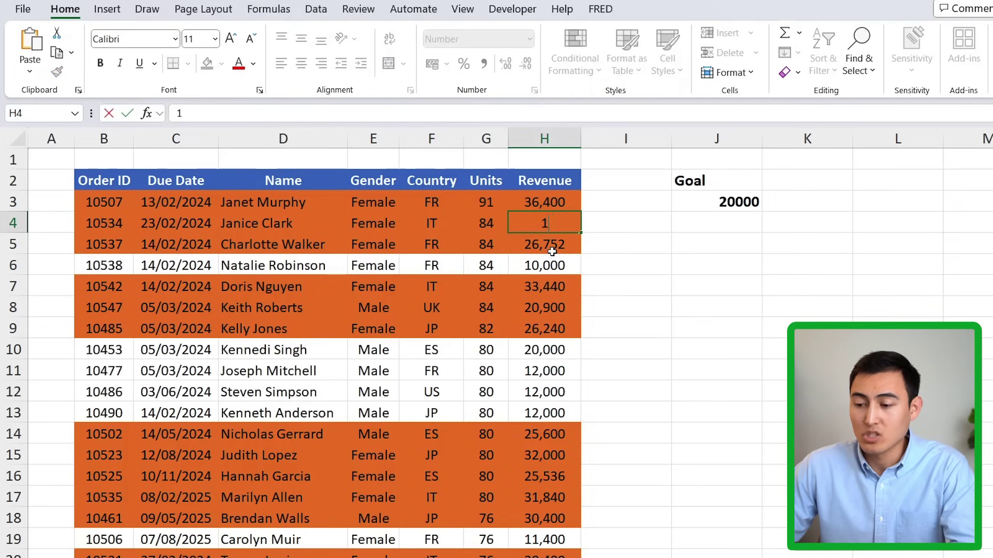
pyautogui.write('0,000')
pyautogui.press('Return')
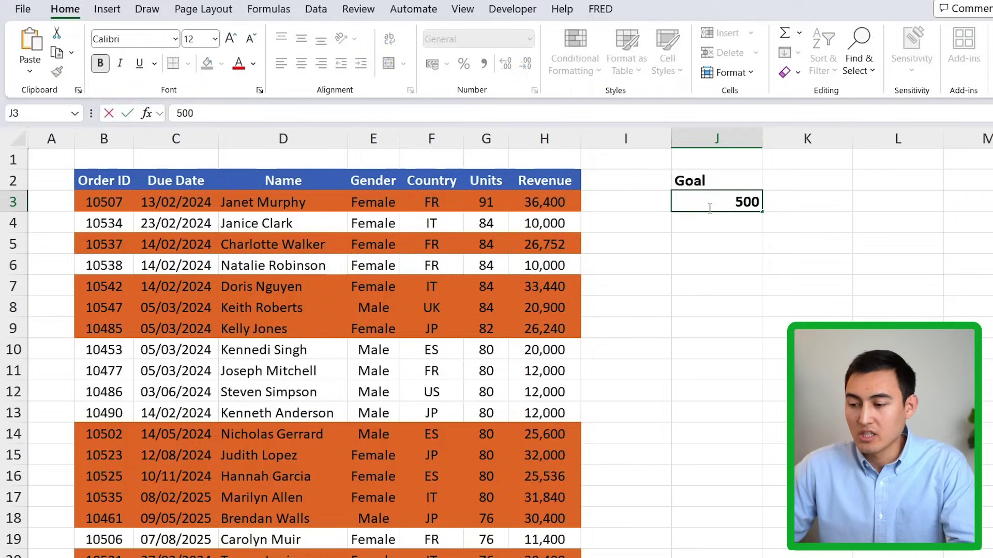
# Step: Set the goal in J3 to 50000, then to 35000, to watch highlights update
pyautogui.press('Return')
pyautogui.press('Up')
pyautogui.write('35')
pyautogui.press('Return')
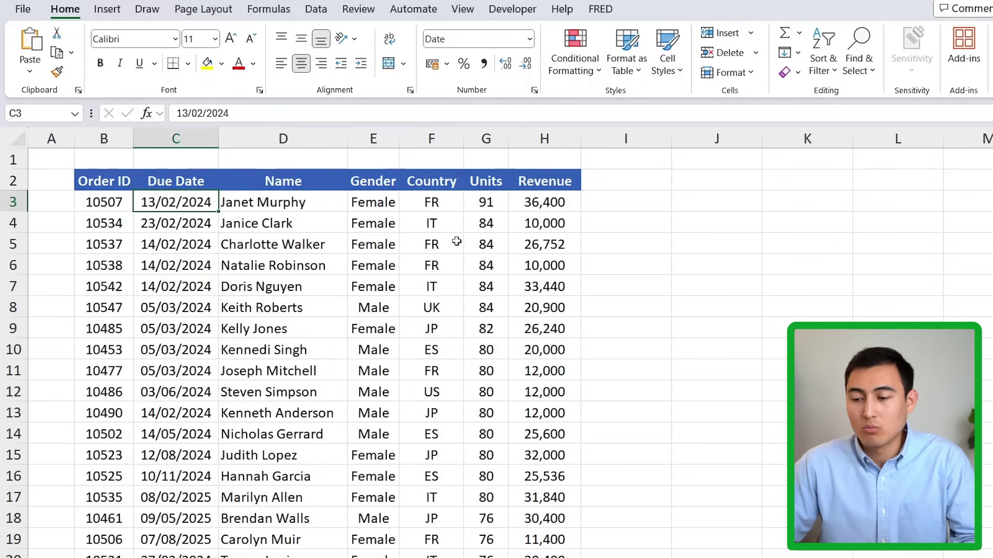
pyautogui.press('Right')
pyautogui.press('Right')
pyautogui.press('Right')
pyautogui.press('Right')
pyautogui.press('Right')
# Step: Select the Revenue values from H3 down and highlight the Top 10 in green fill with dark green text
pyautogui.hotkey('ctrl', 'shift', 'Down')
pyautogui.scroll(-1, 457, 242)
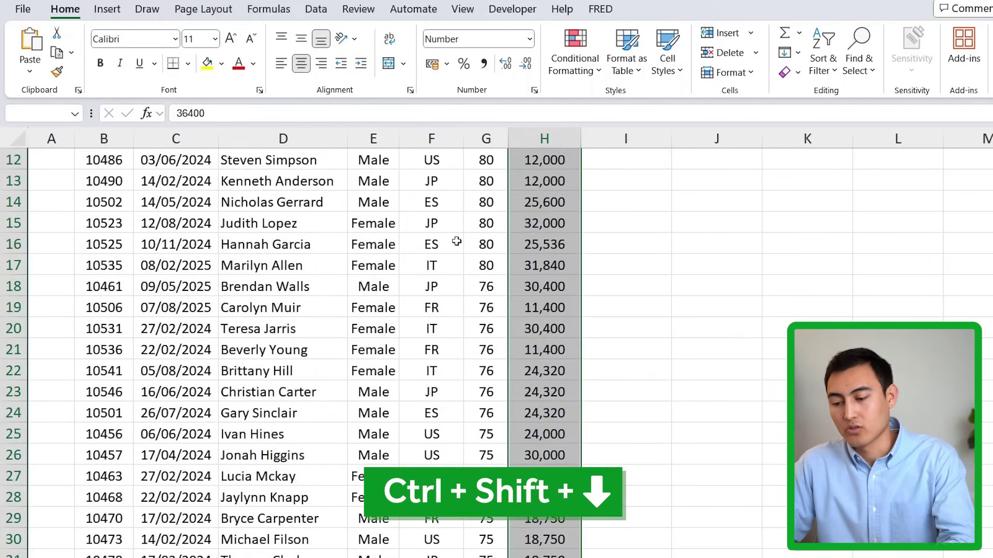
pyautogui.click(595, 84)
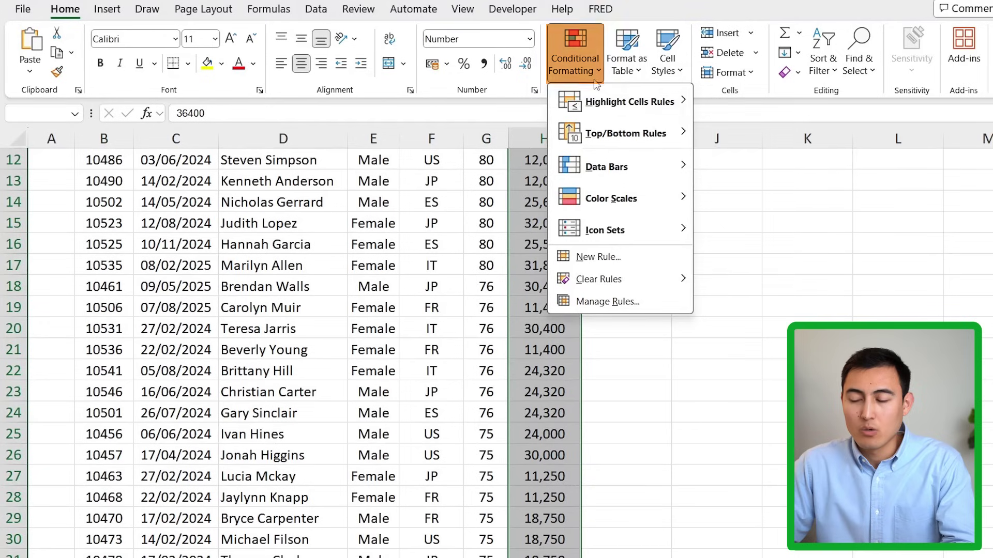
pyautogui.moveTo(609, 136)
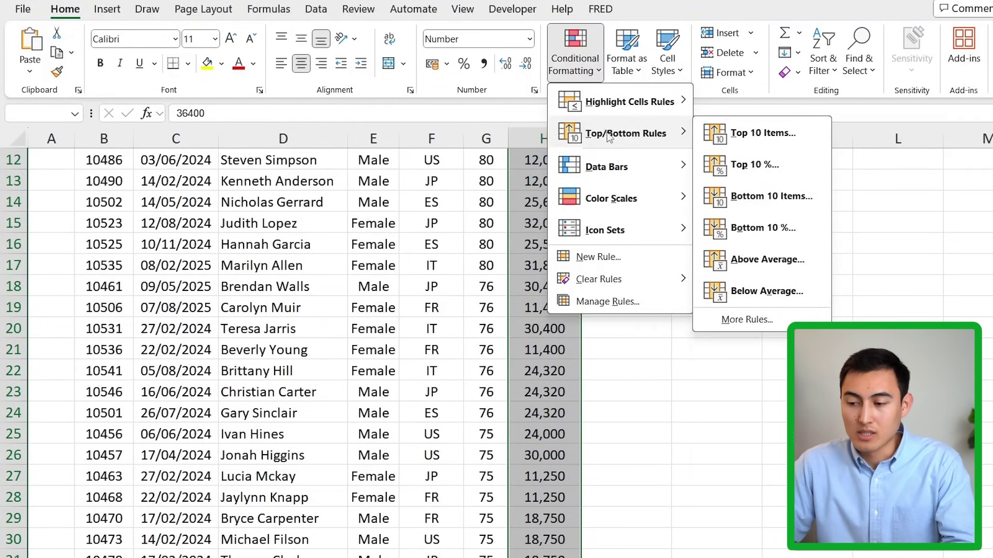
pyautogui.click(759, 134)
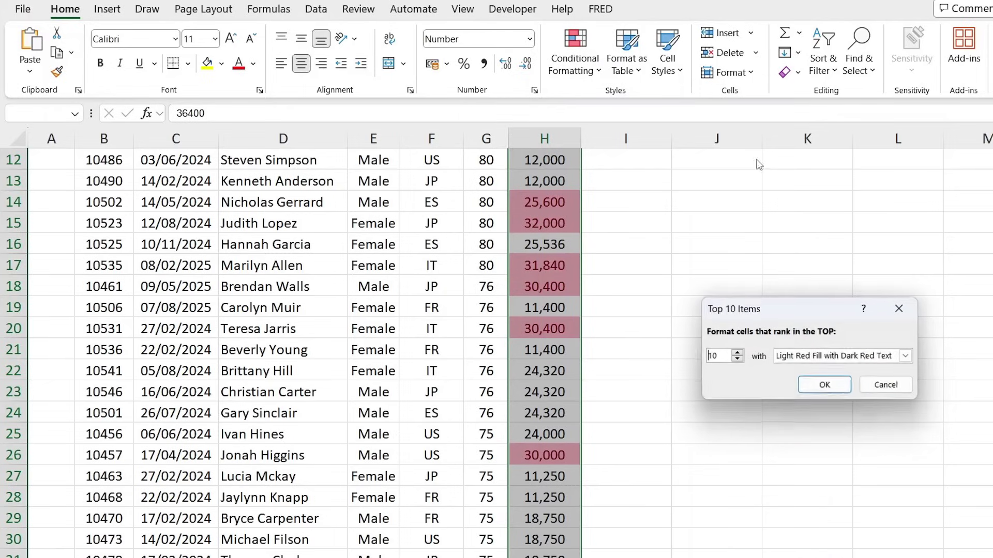
pyautogui.click(906, 355)
pyautogui.click(844, 390)
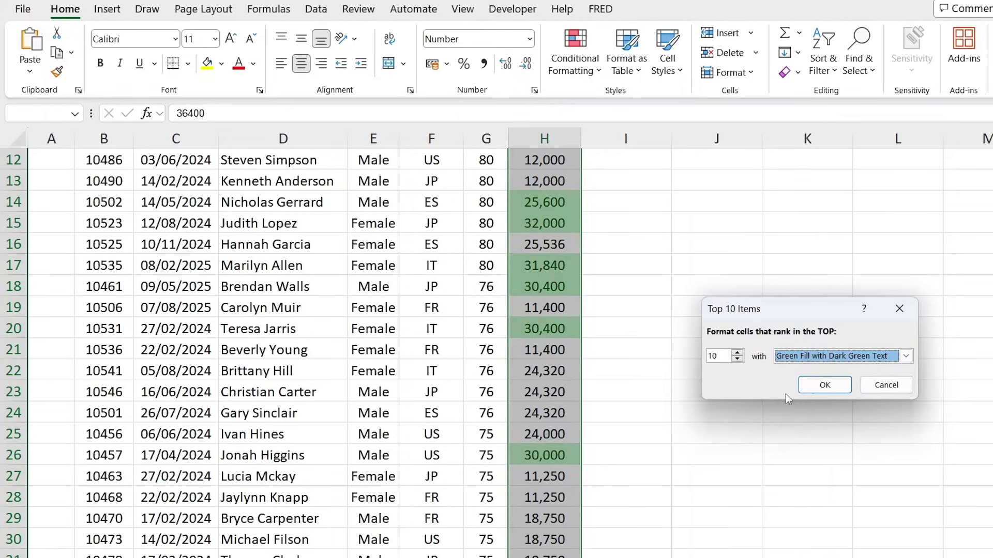
pyautogui.click(825, 385)
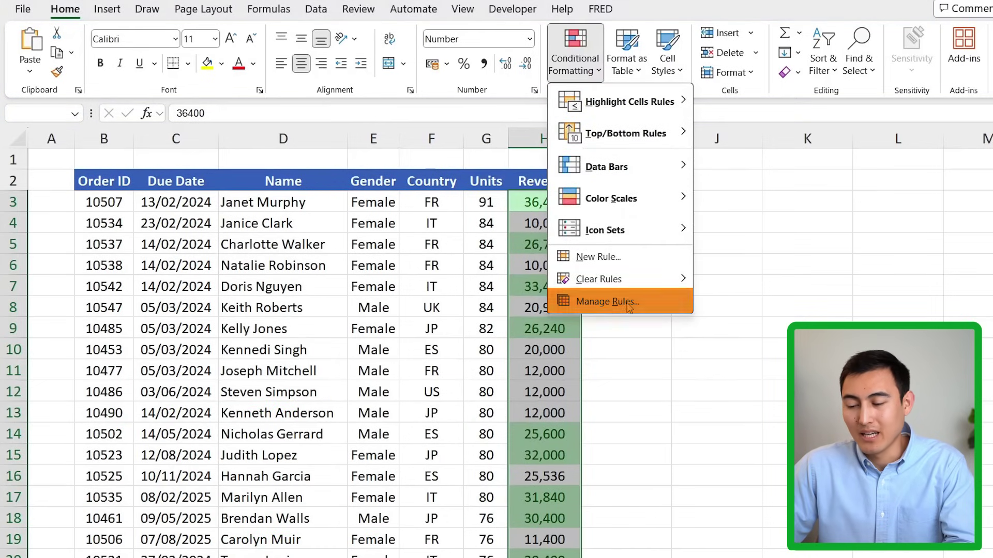
# Step: Edit the Top 10 Revenue rule so it highlights only the top 5 items
pyautogui.click(607, 301)
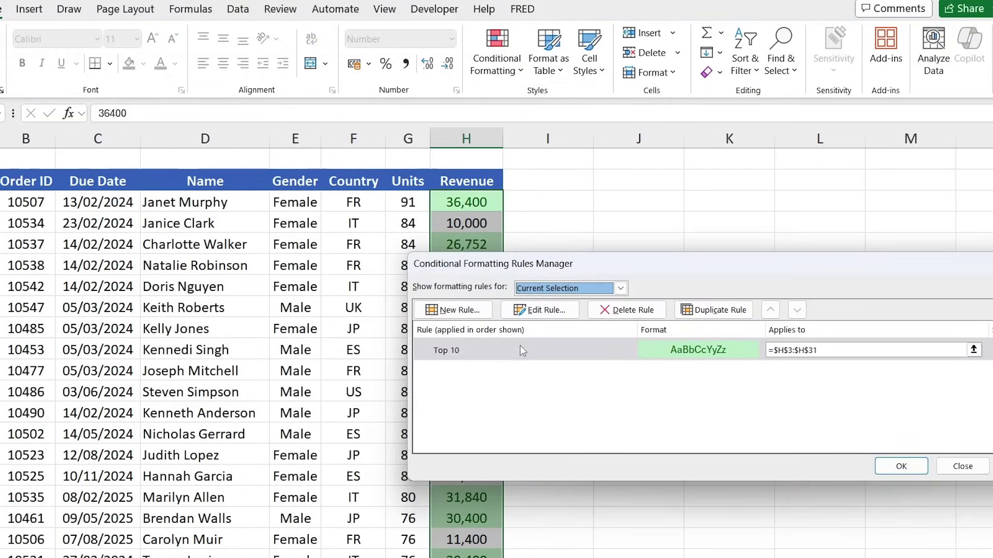
pyautogui.click(520, 350)
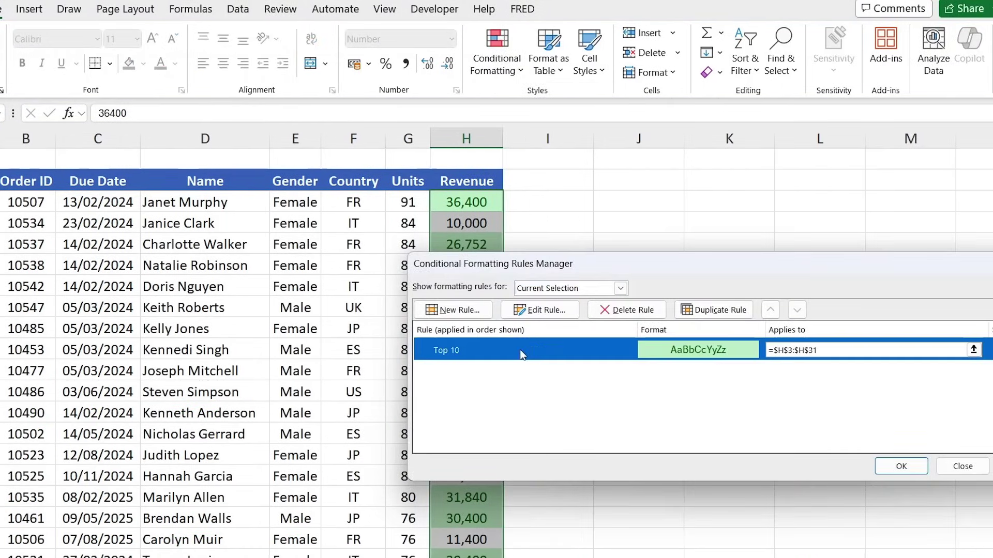
pyautogui.click(558, 312)
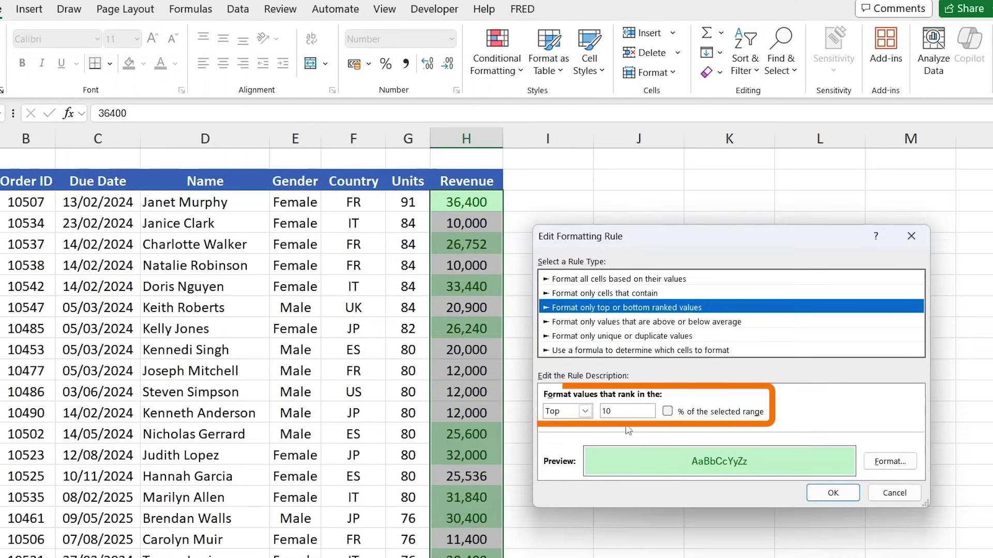
pyautogui.click(620, 413)
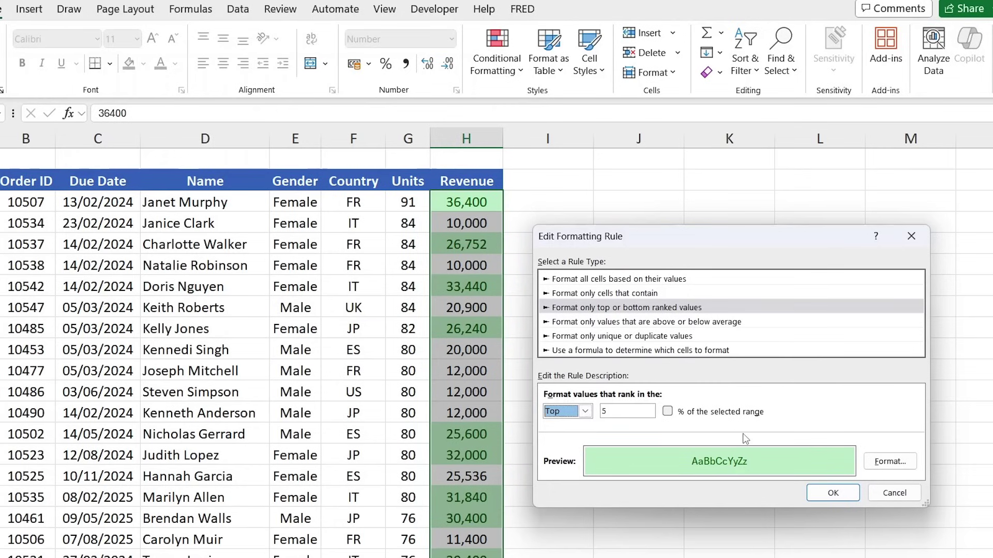
pyautogui.click(833, 493)
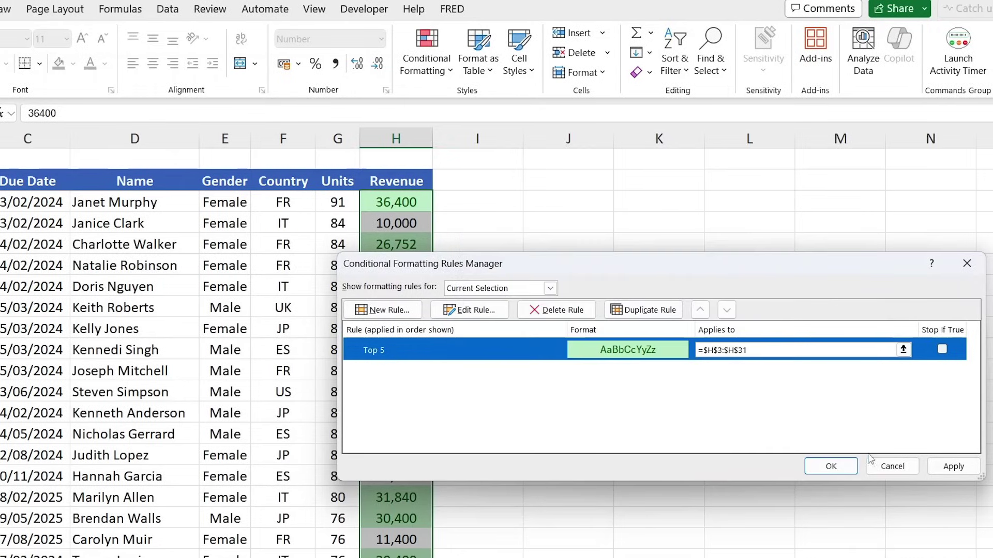
pyautogui.click(953, 466)
pyautogui.click(888, 468)
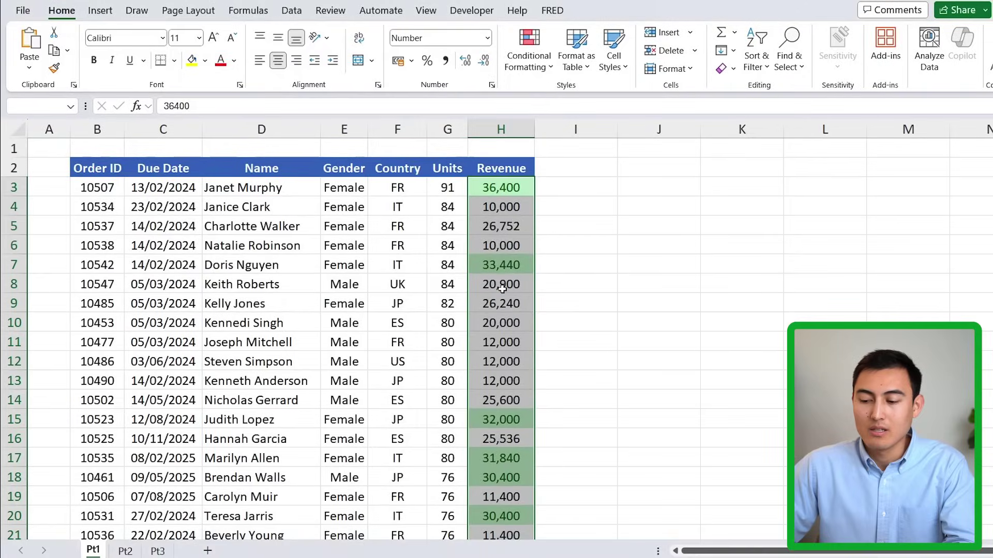
# Step: Change the revenue in H18 from 30,400 to 30,000
pyautogui.scroll(-1, 502, 289)
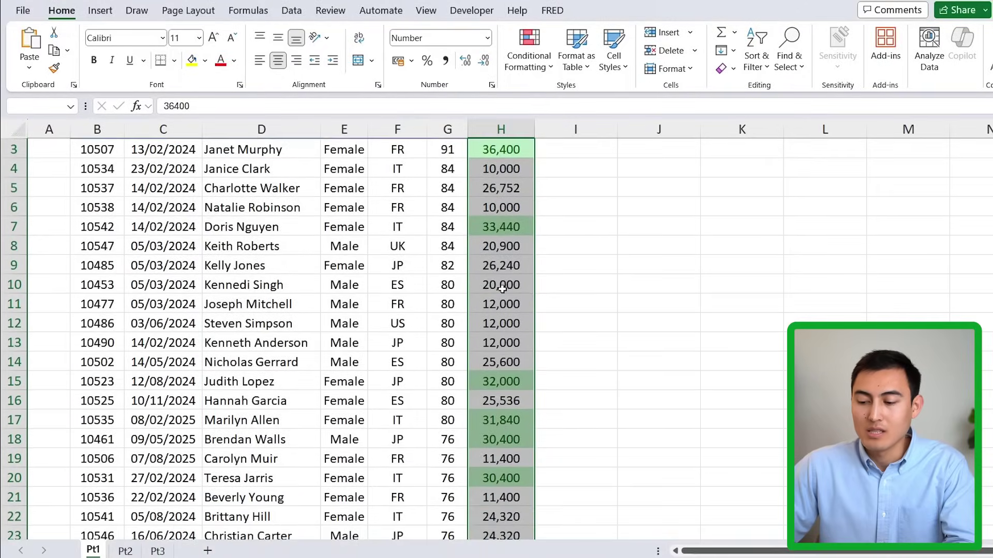
pyautogui.scroll(1, 502, 288)
pyautogui.scroll(-2, 502, 289)
pyautogui.scroll(1, 502, 289)
pyautogui.scroll(2, 502, 289)
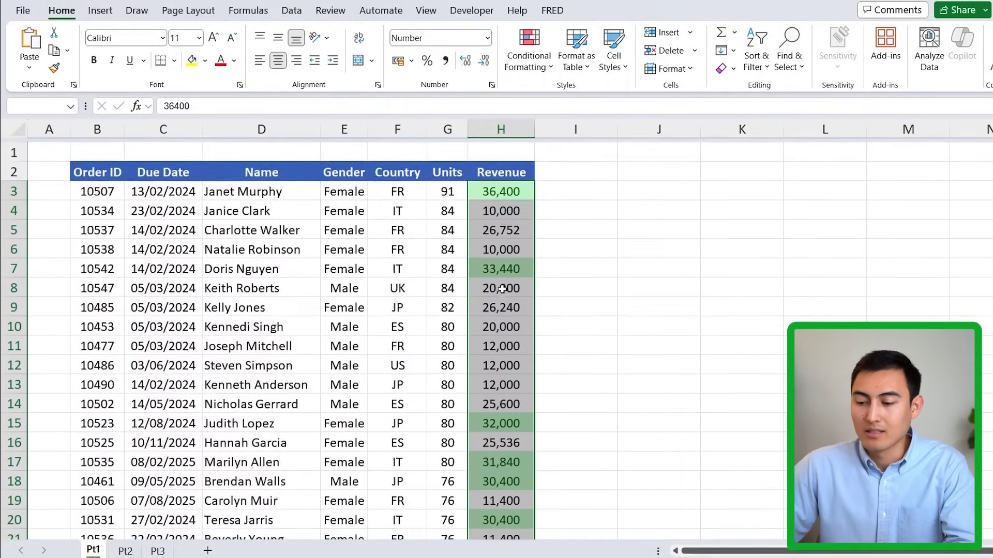
pyautogui.click(499, 485)
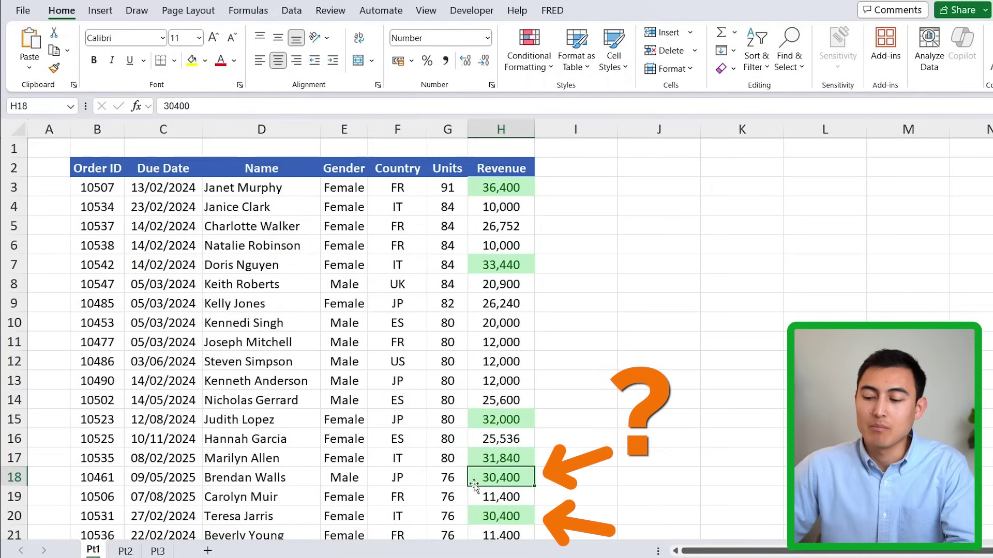
pyautogui.write('30,0')
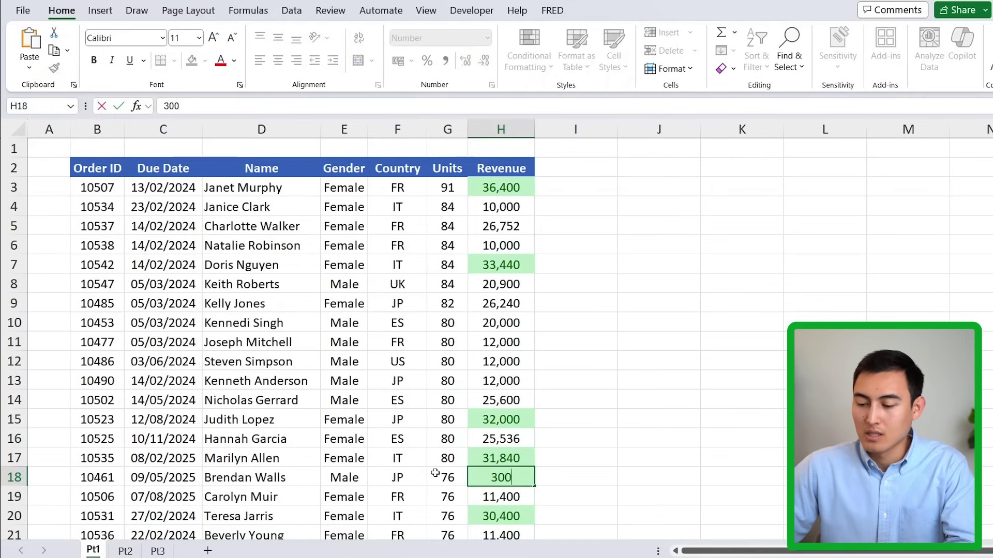
pyautogui.write('00')
pyautogui.press('Return')
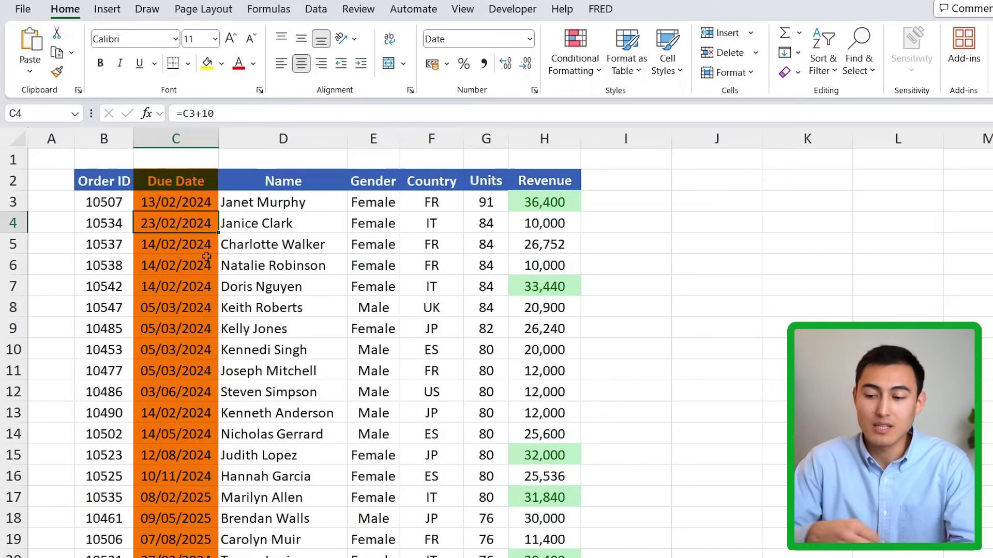
# Step: Select the Due Date cells from C3 down to the end of the column
pyautogui.press('Up')
pyautogui.press('Down')
pyautogui.scroll(-3, 197, 381)
pyautogui.scroll(3, 198, 380)
pyautogui.press('Up')
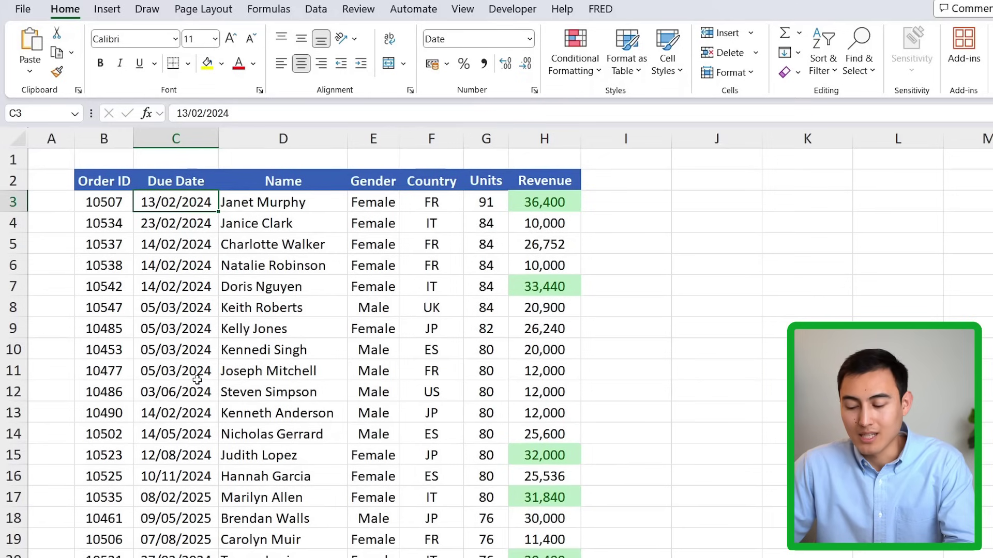
pyautogui.hotkey('ctrl', 'shift', 'Down')
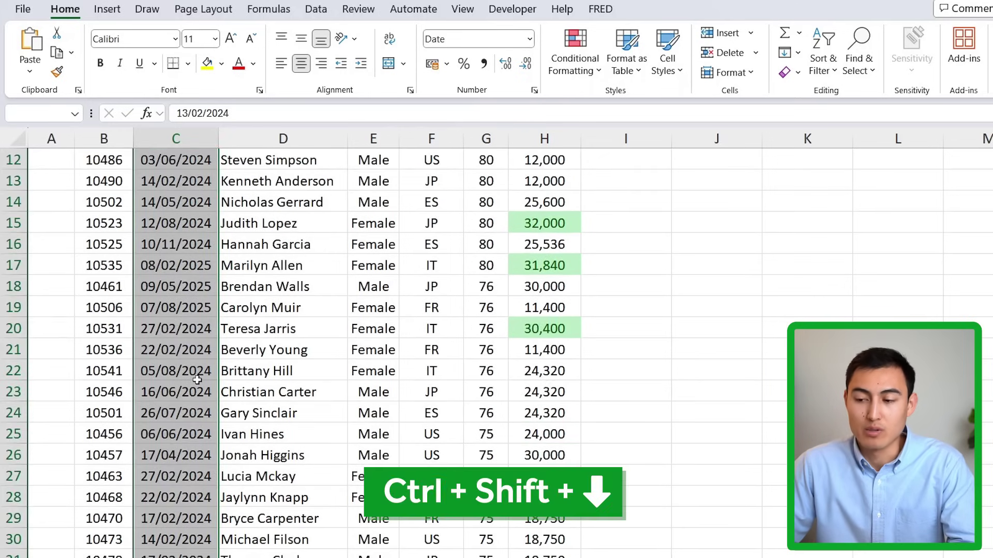
pyautogui.scroll(4, 197, 380)
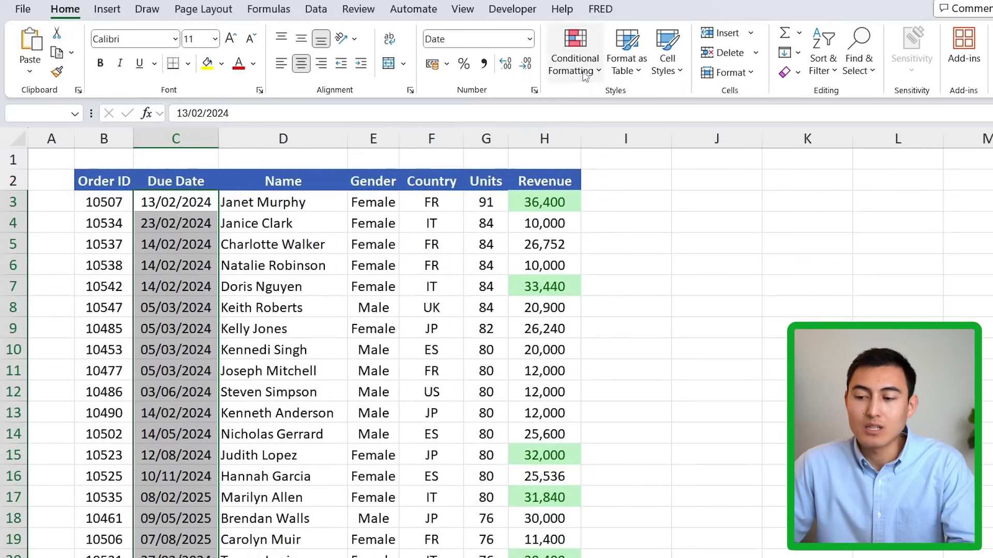
# Step: Highlight Due Dates occurring This Month in light red, then select the % Change values F3:F13
pyautogui.click(584, 76)
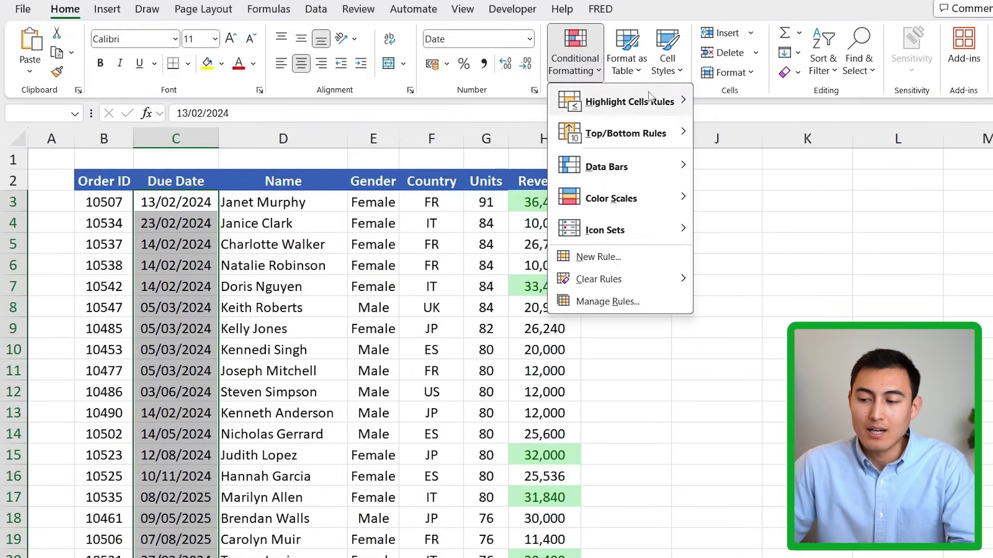
pyautogui.moveTo(638, 108)
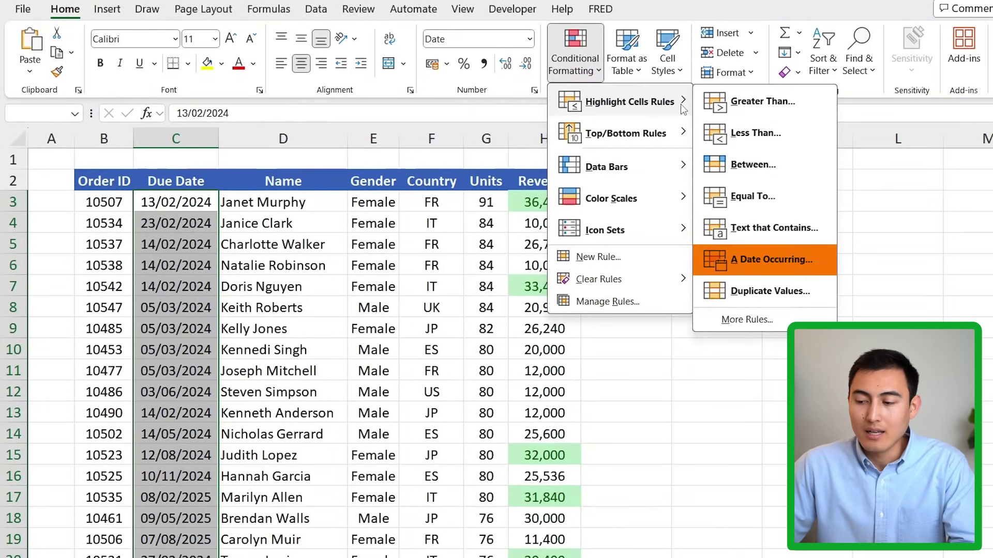
pyautogui.click(765, 261)
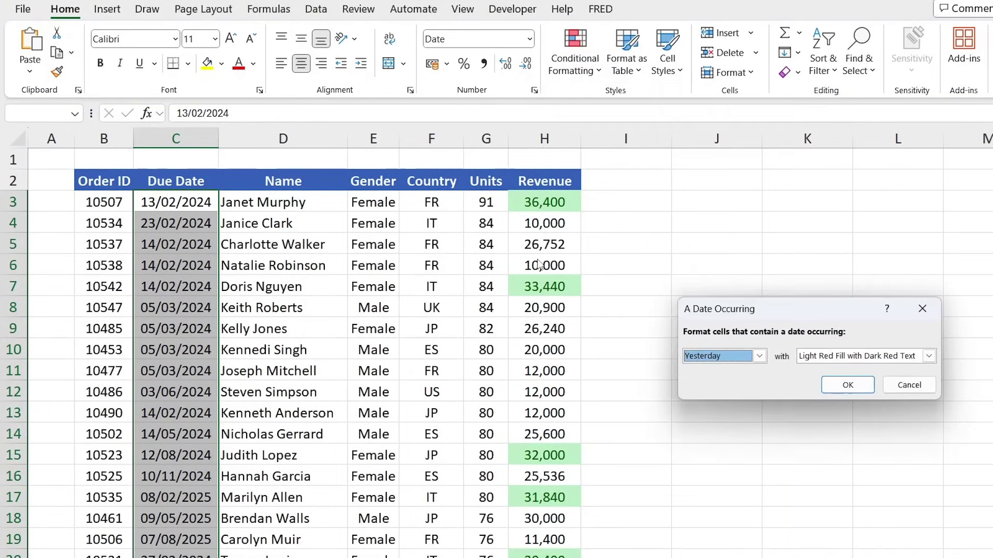
pyautogui.moveTo(776, 309); pyautogui.dragTo(409, 285)
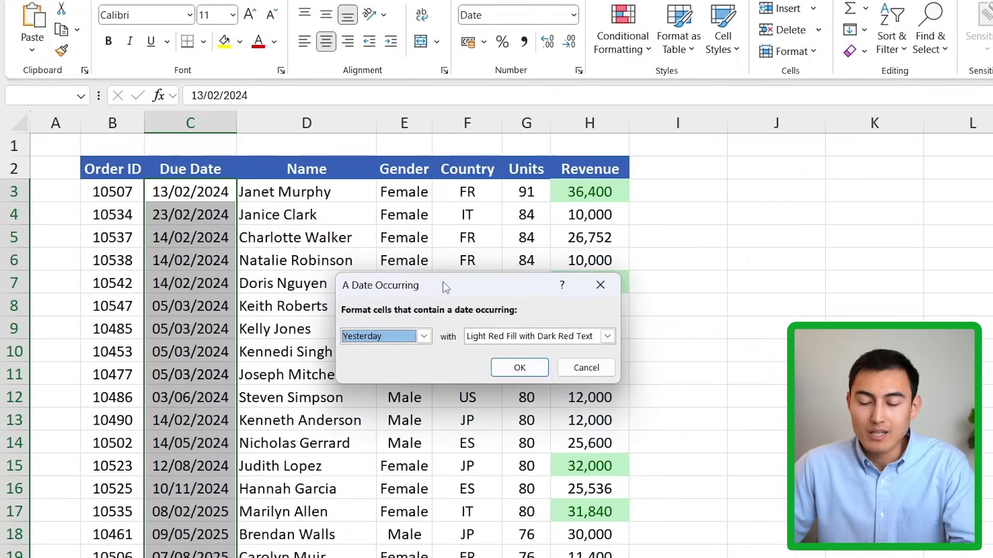
pyautogui.click(423, 339)
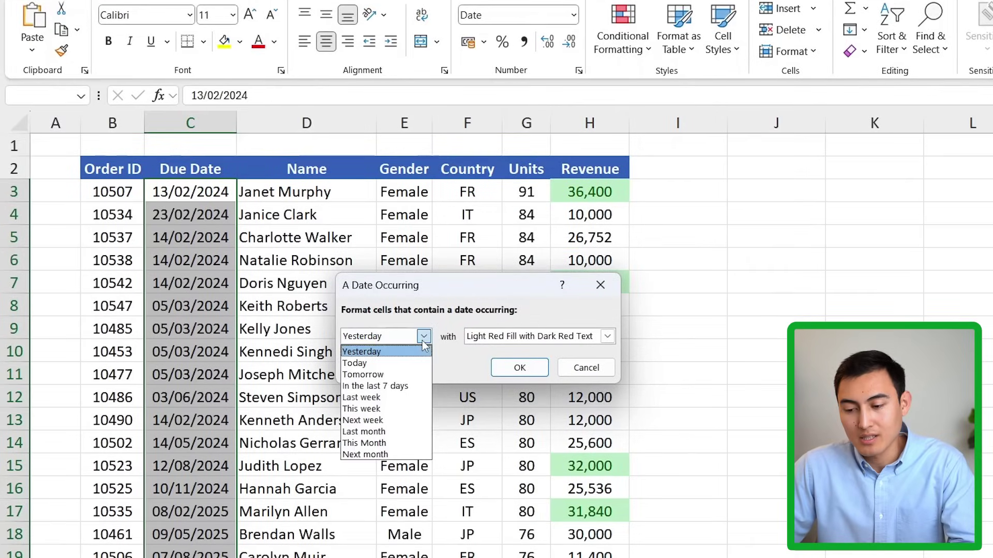
pyautogui.click(405, 443)
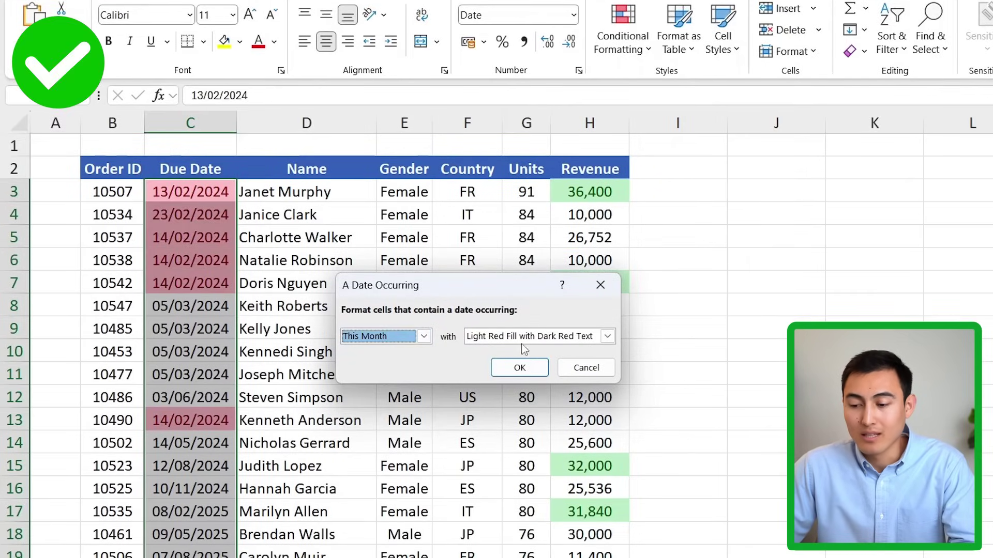
pyautogui.click(423, 337)
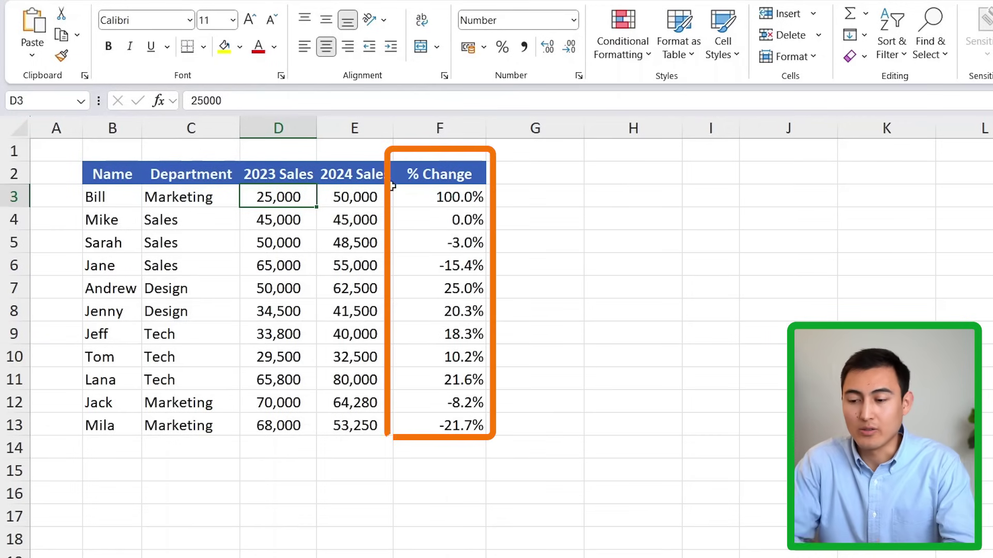
pyautogui.click(424, 200)
pyautogui.moveTo(424, 200); pyautogui.dragTo(439, 423)
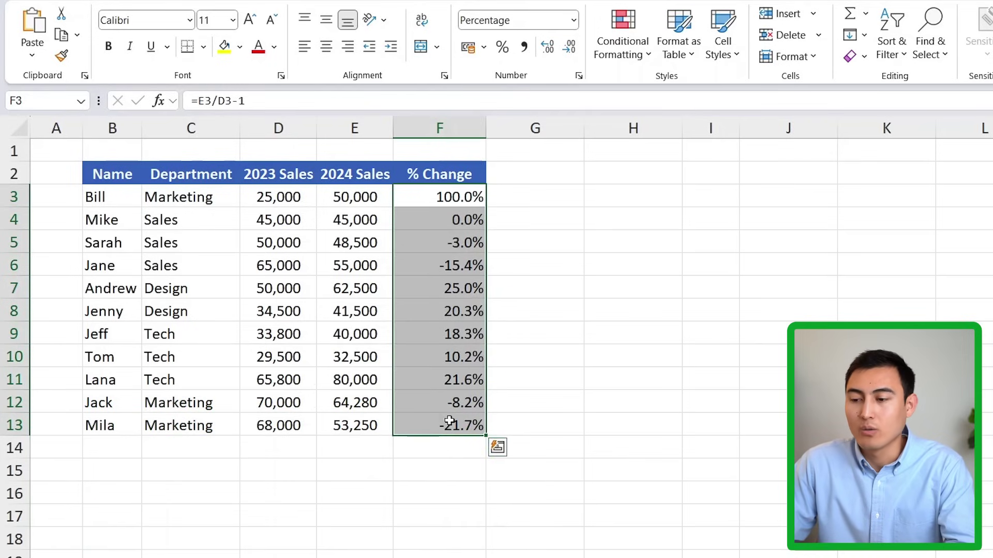
# Step: Apply the Directional 3 Triangles icon set to the % Change values F3:F13
pyautogui.click(631, 56)
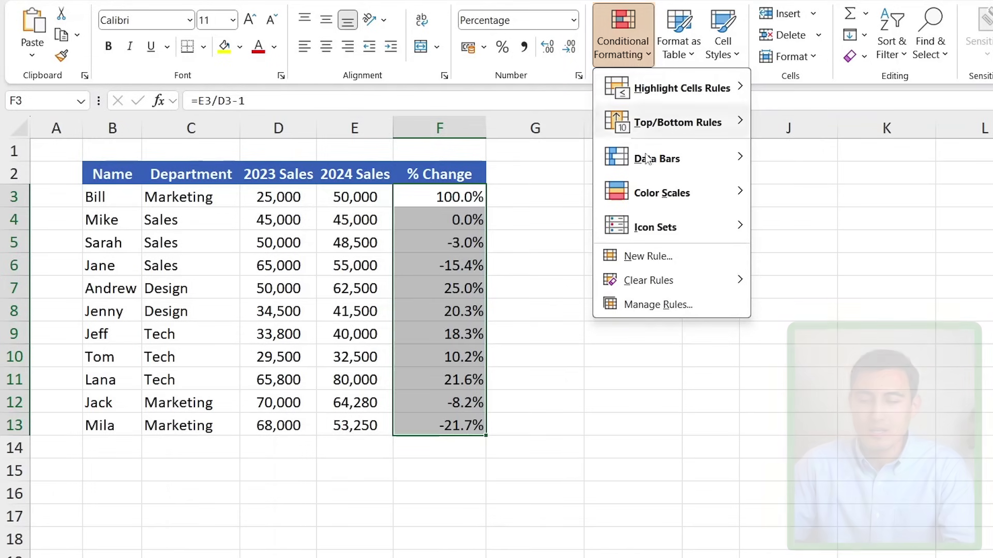
pyautogui.moveTo(684, 226)
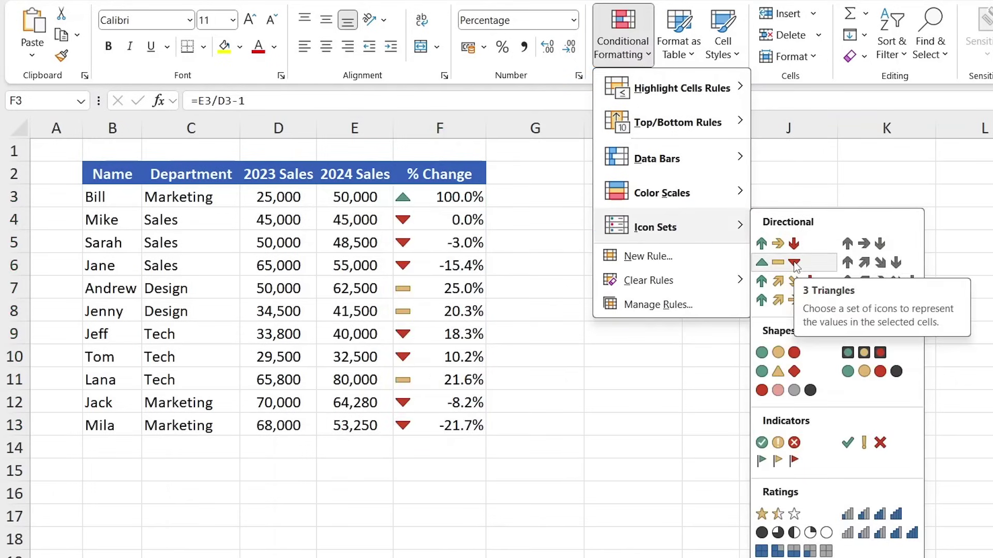
pyautogui.click(794, 263)
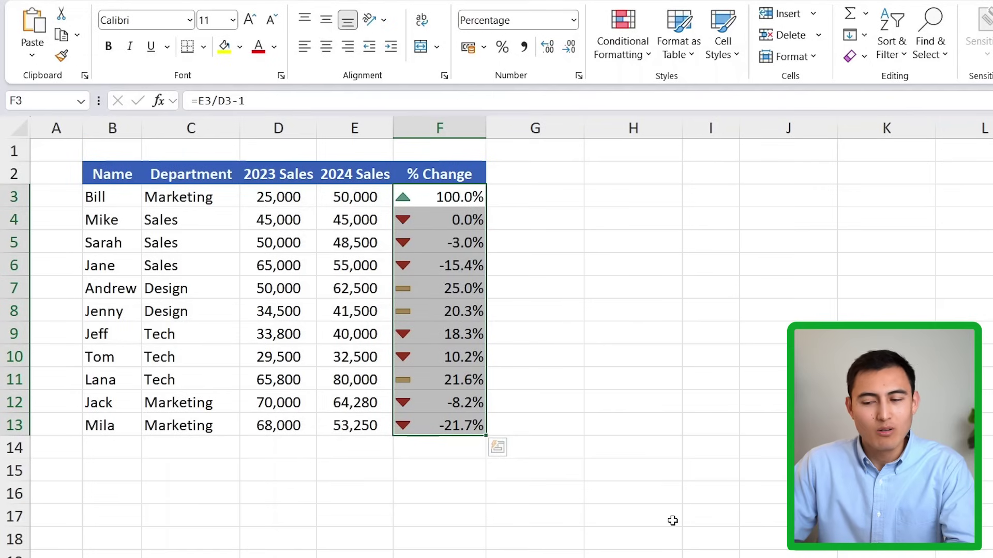
# Step: Inspect the icons on F4 and the 25.0% and 20.3% cells, ending back at F3
pyautogui.press('Down')
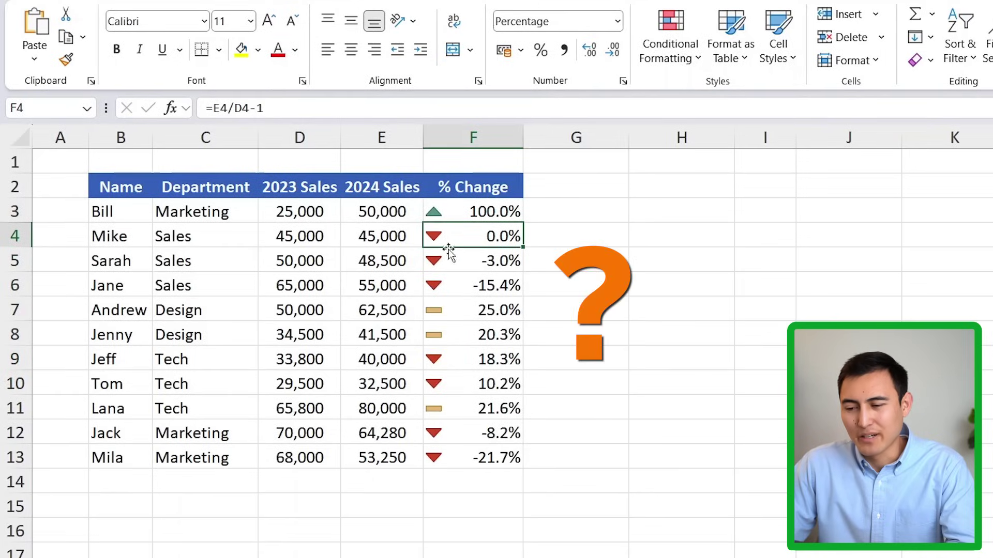
pyautogui.click(482, 257)
pyautogui.moveTo(491, 310); pyautogui.dragTo(504, 338)
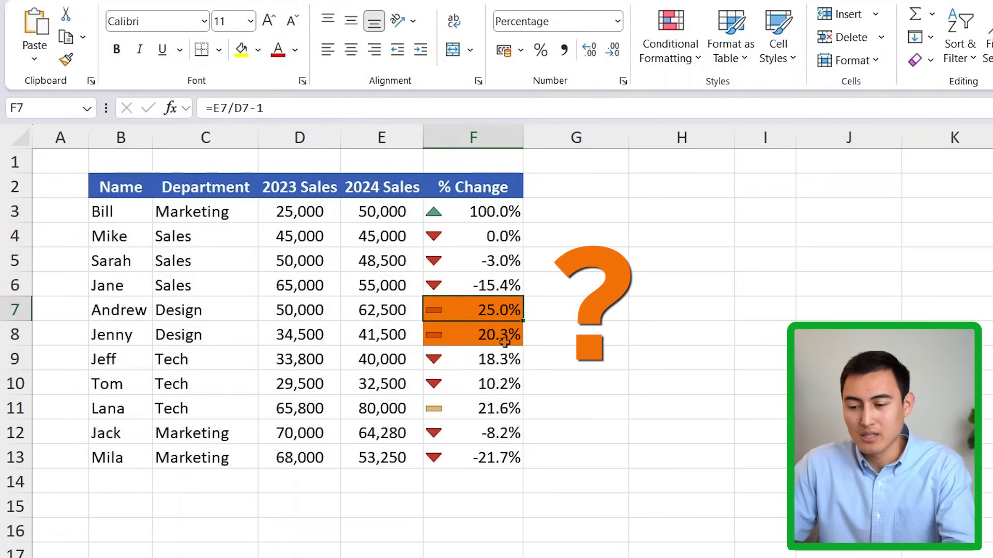
pyautogui.hotkey('shift', 'Down')
pyautogui.hotkey('shift', 'Down')
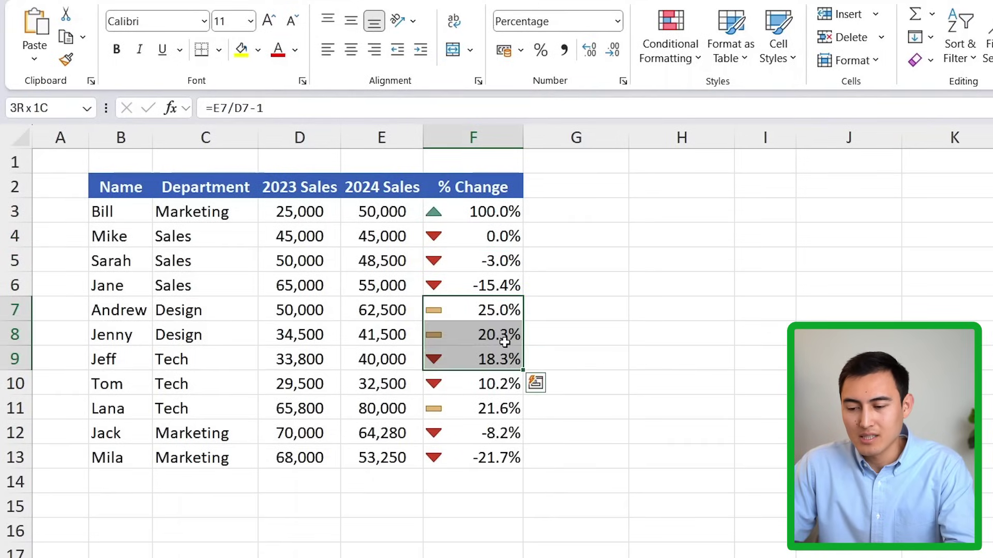
pyautogui.press('Down')
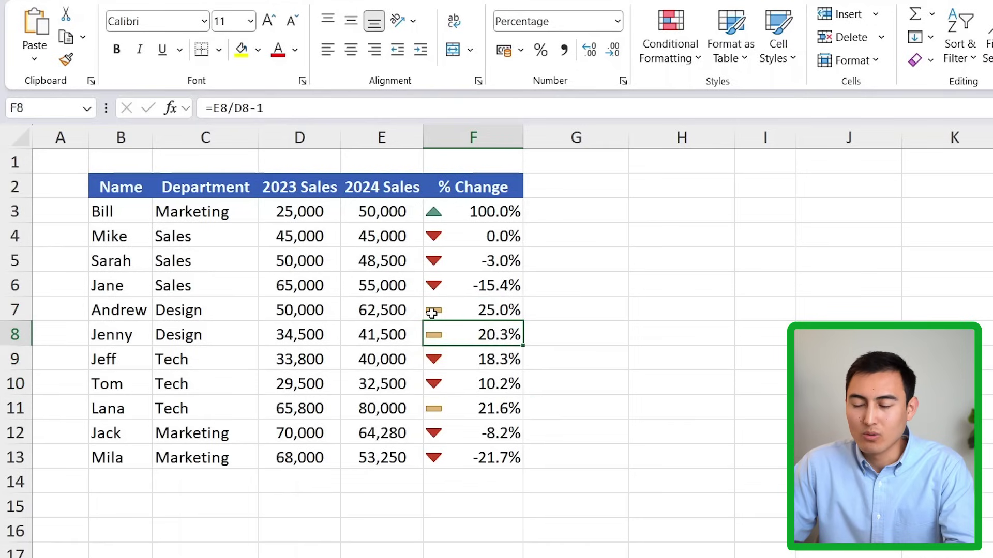
pyautogui.press('Up')
pyautogui.press('Up')
pyautogui.press('Up')
pyautogui.press('Up')
pyautogui.press('Up')
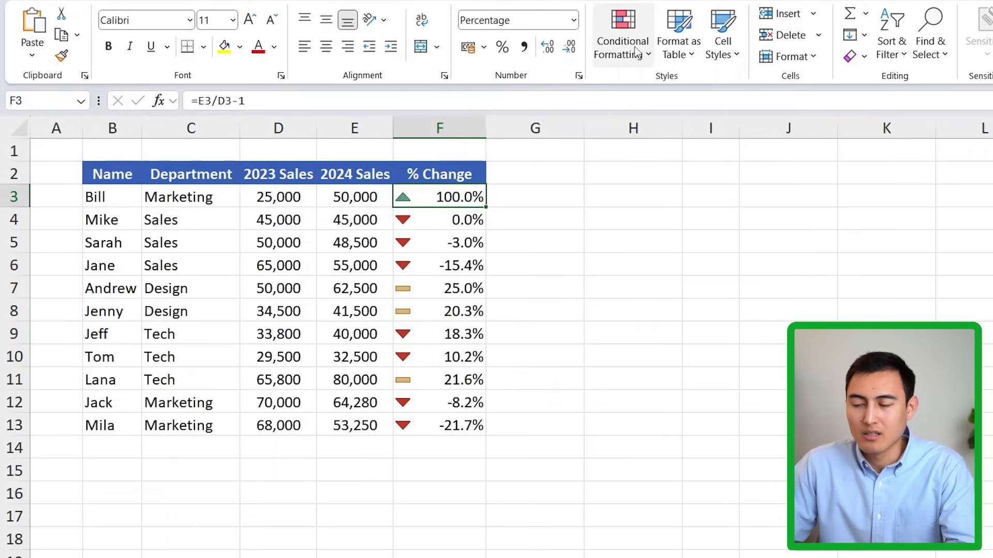
# Step: Edit the Icon Set rule so green arrows apply only to numbers greater than 0
pyautogui.click(636, 52)
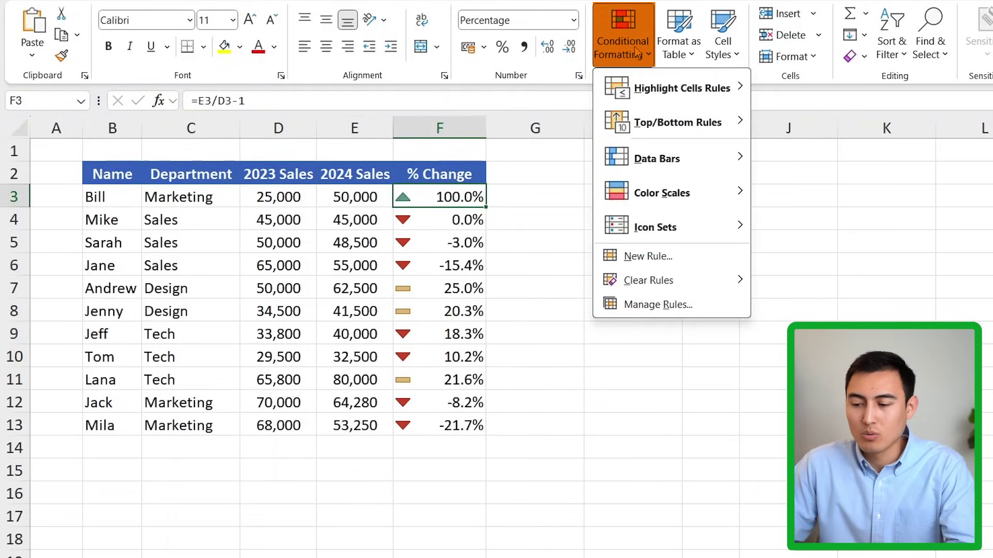
pyautogui.click(665, 307)
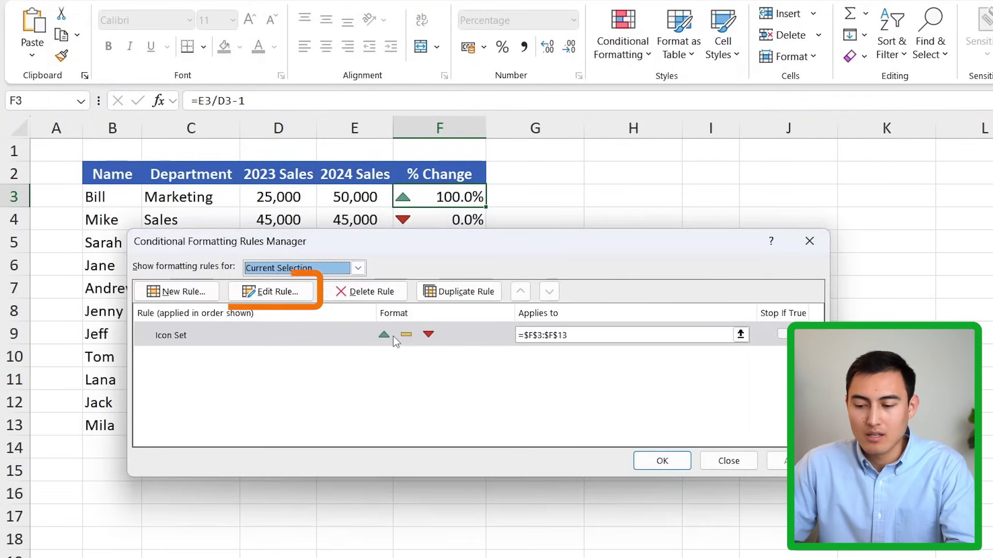
pyautogui.click(290, 335)
pyautogui.click(277, 294)
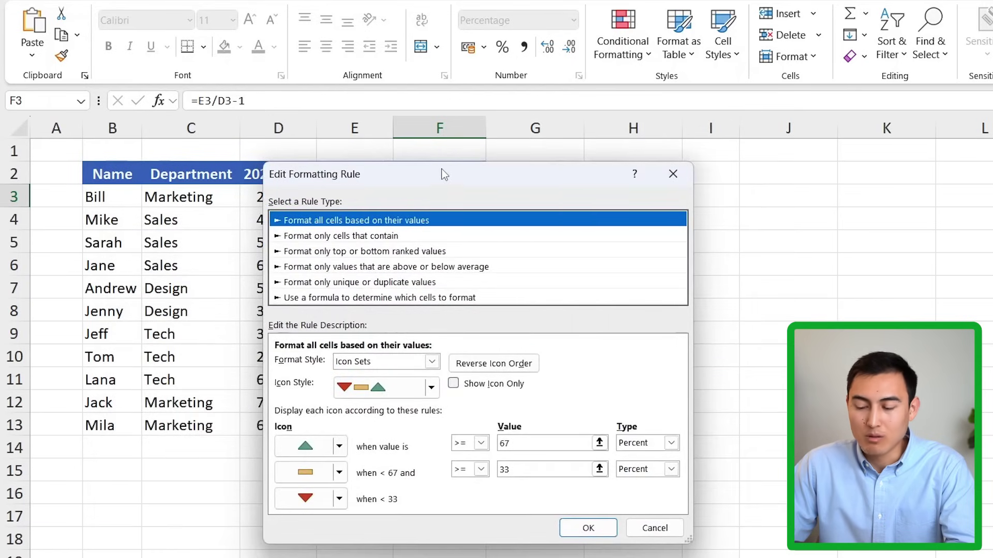
pyautogui.moveTo(441, 170); pyautogui.dragTo(740, 147)
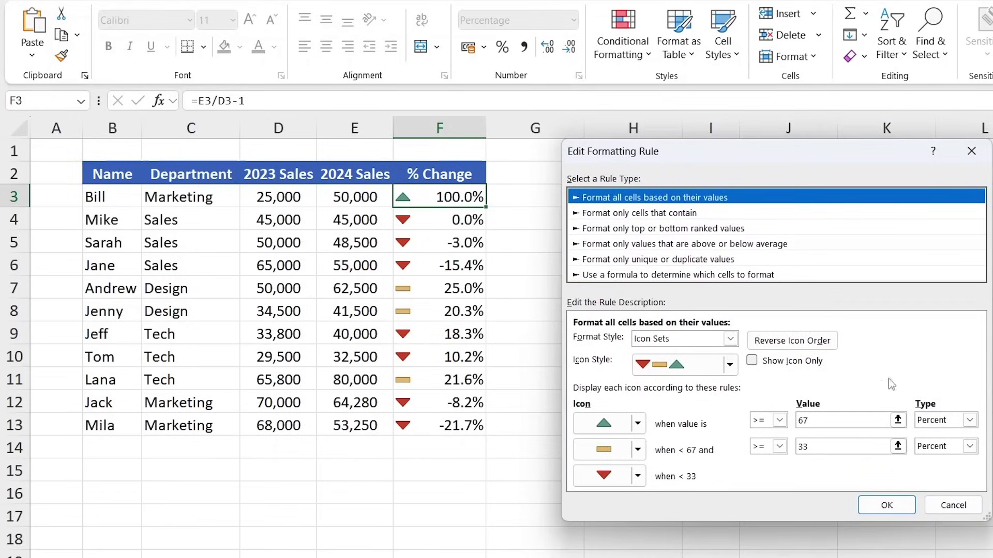
pyautogui.click(970, 421)
pyautogui.click(957, 434)
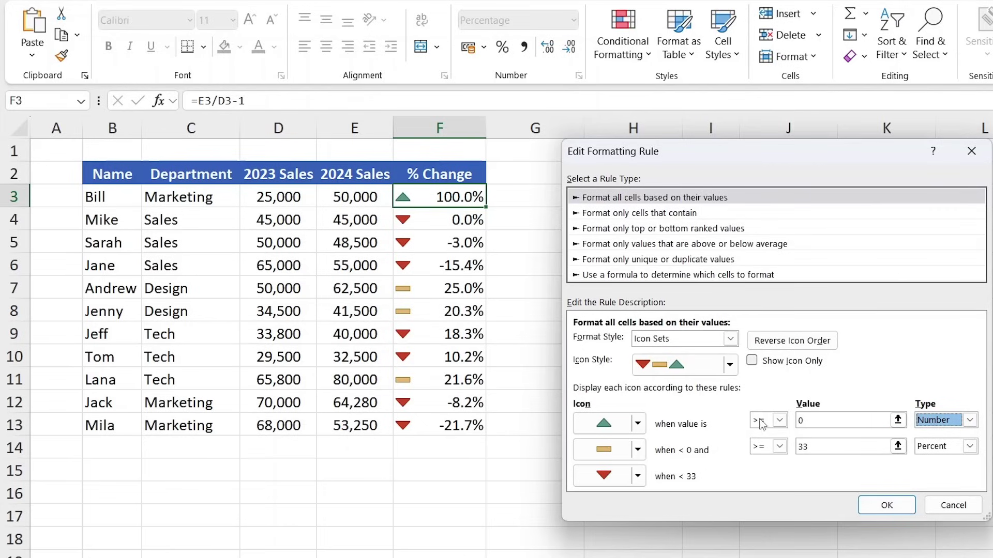
pyautogui.click(770, 446)
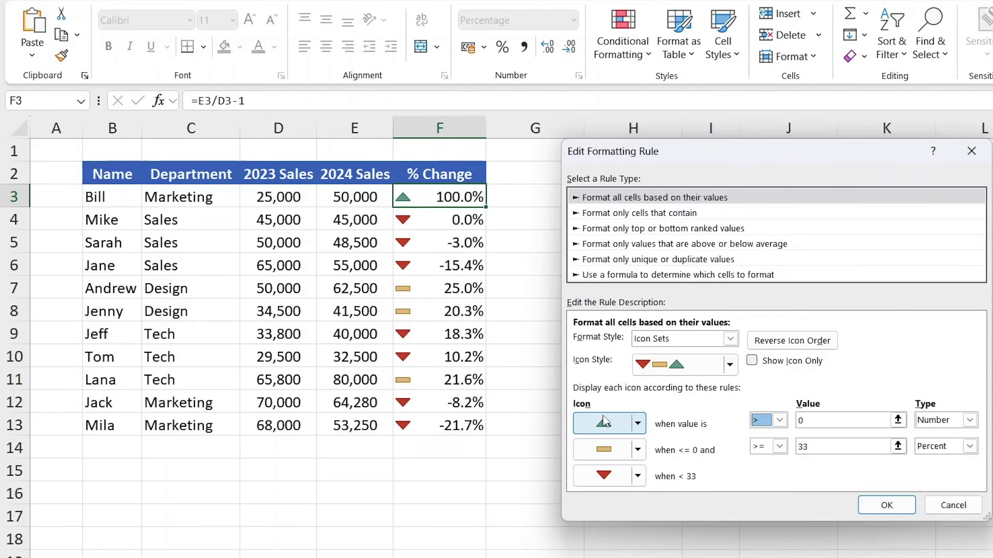
# Step: Set the yellow icon threshold to Number >= 0 and apply the updated rule
pyautogui.press('Tab')
pyautogui.click(922, 454)
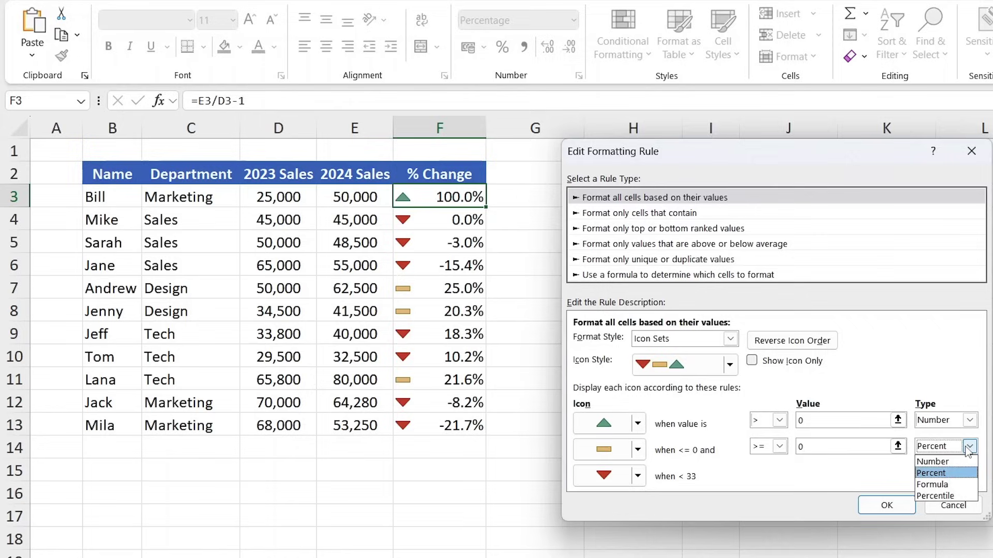
pyautogui.click(948, 460)
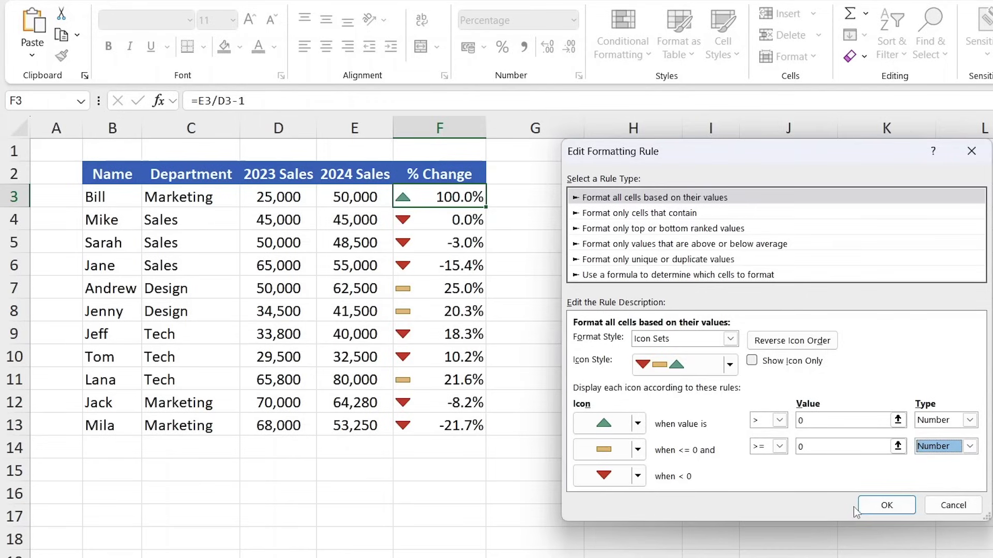
pyautogui.click(879, 507)
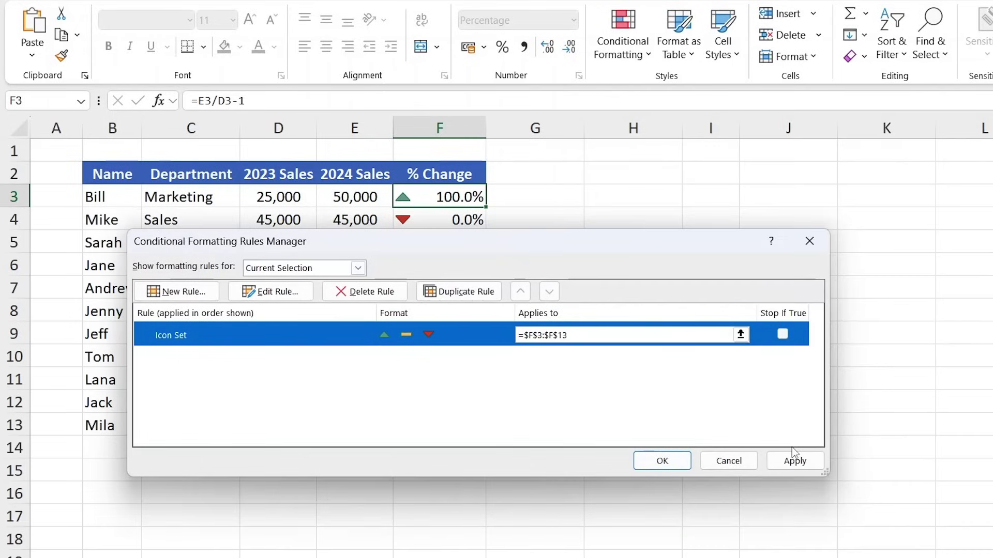
pyautogui.click(794, 461)
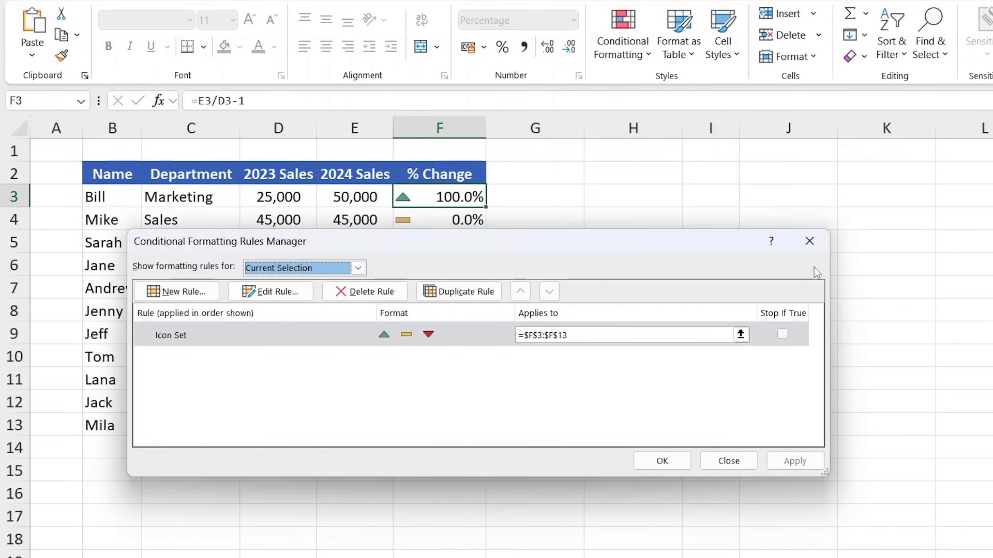
pyautogui.click(724, 460)
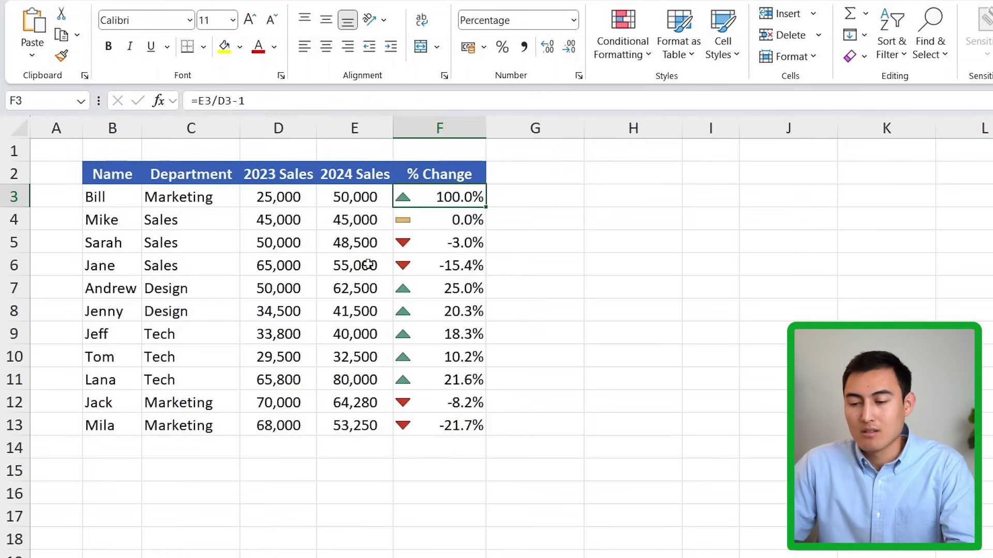
# Step: Check the 0.0% and declining % Change results, returning to the first cell F3
pyautogui.press('Down')
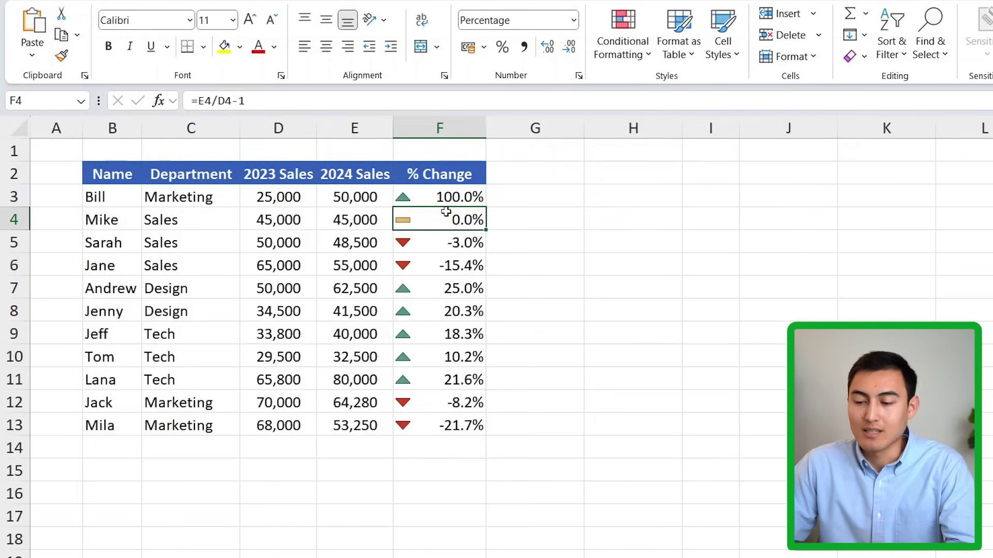
pyautogui.press('Down')
pyautogui.click(430, 268)
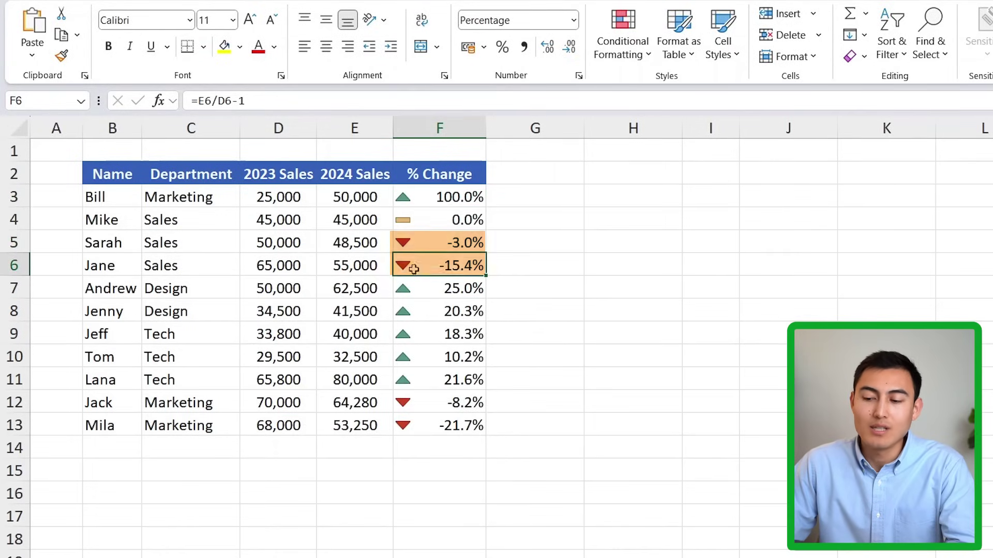
pyautogui.click(431, 200)
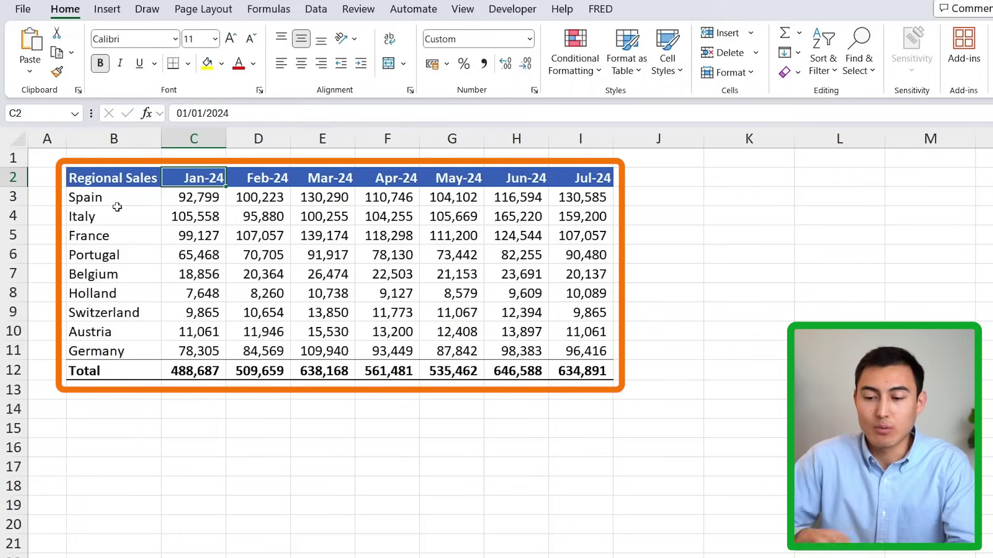
# Step: Select the Jan-24 figures C3:C11, excluding the Total row, and preview the Color Scales options
pyautogui.click(145, 207)
pyautogui.press('Right')
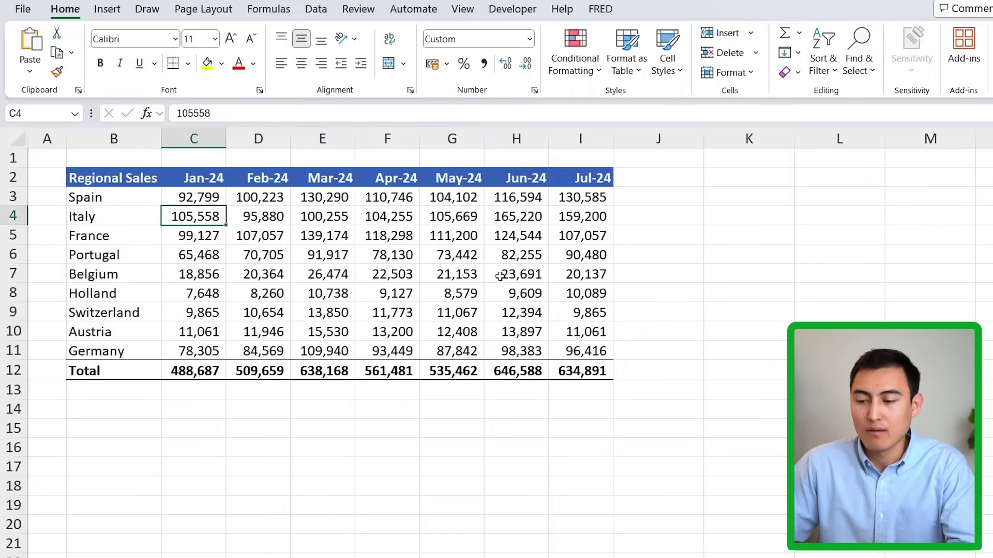
pyautogui.press('Up')
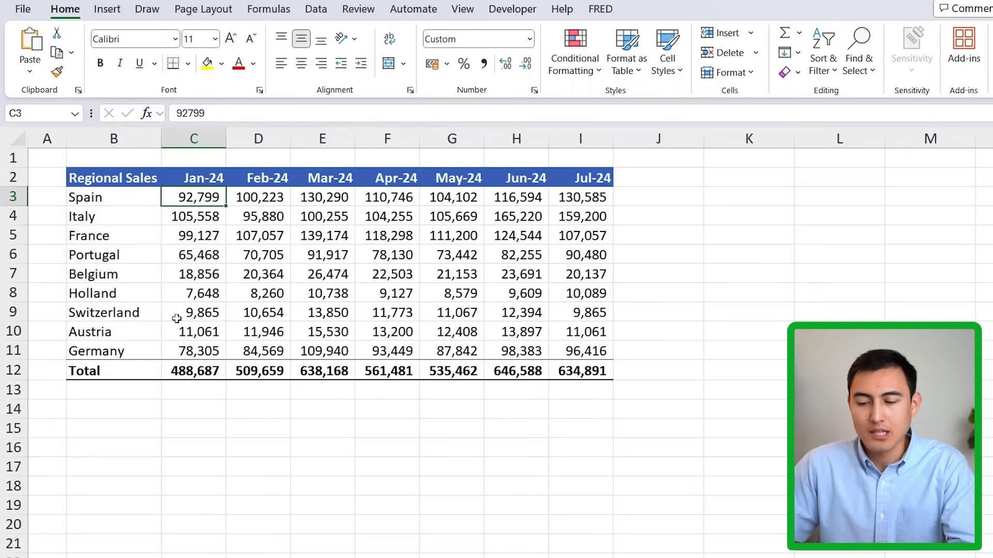
pyautogui.hotkey('ctrl', 'shift', 'Down')
pyautogui.hotkey('shift', 'Up')
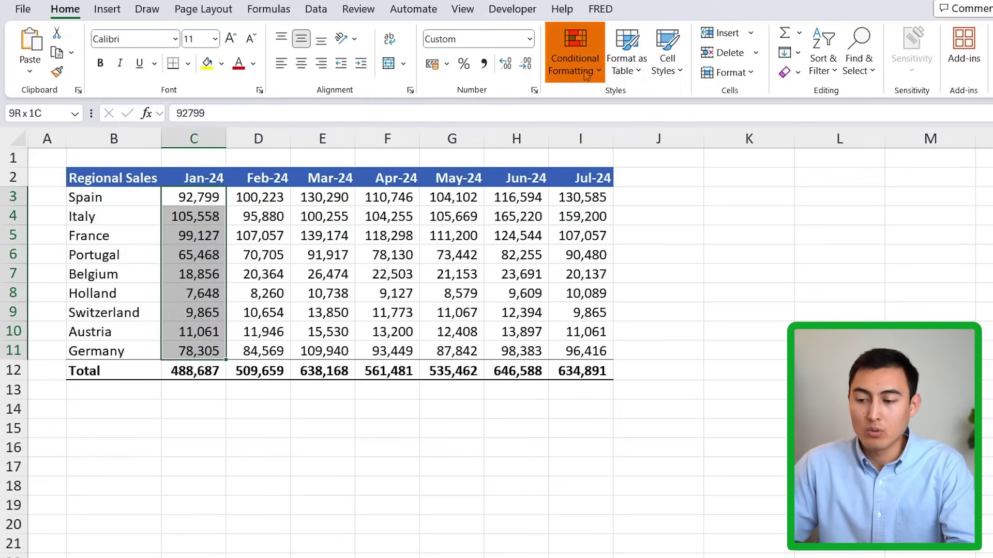
pyautogui.click(586, 76)
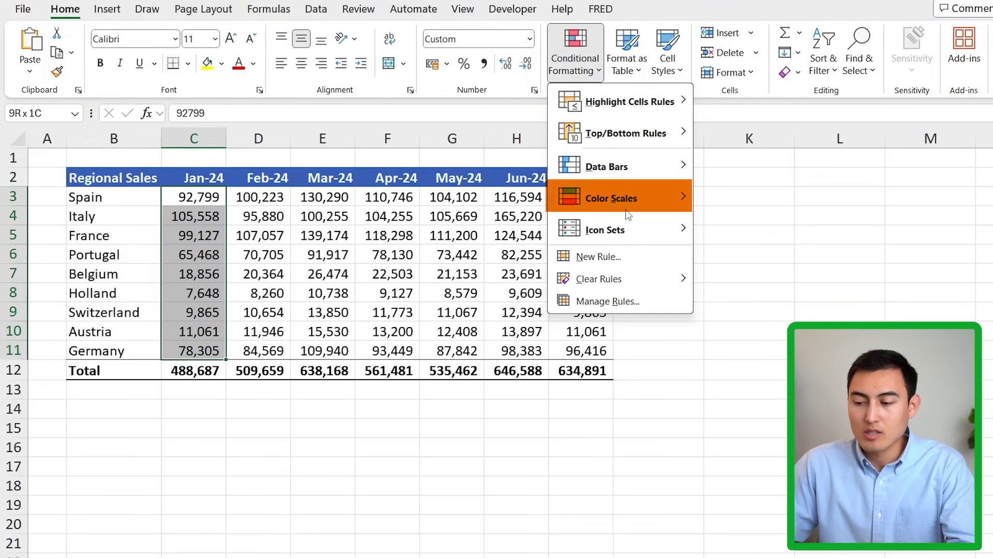
pyautogui.moveTo(628, 209)
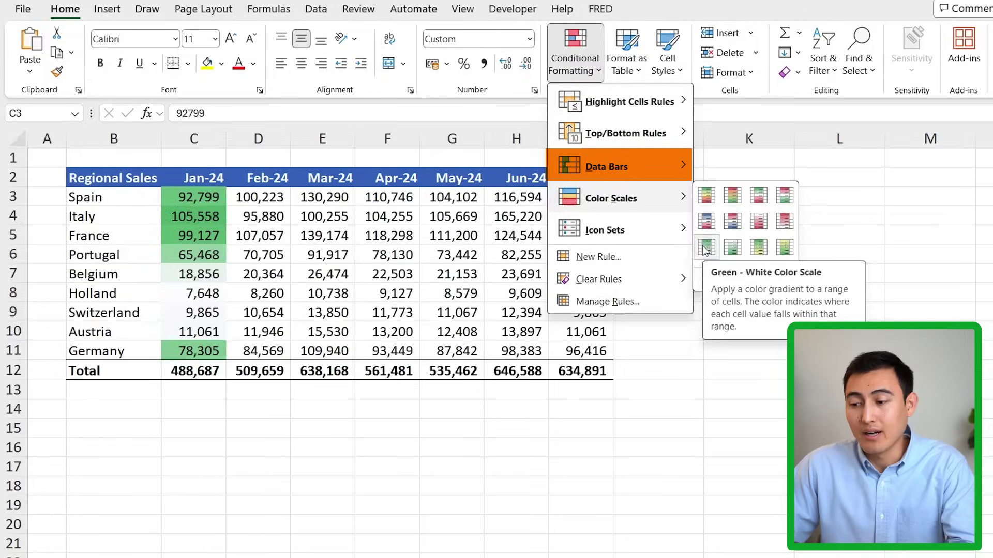
# Step: Apply Gradient Fill Blue Data Bars to the Jan-24 sales C3:C11
pyautogui.moveTo(599, 179)
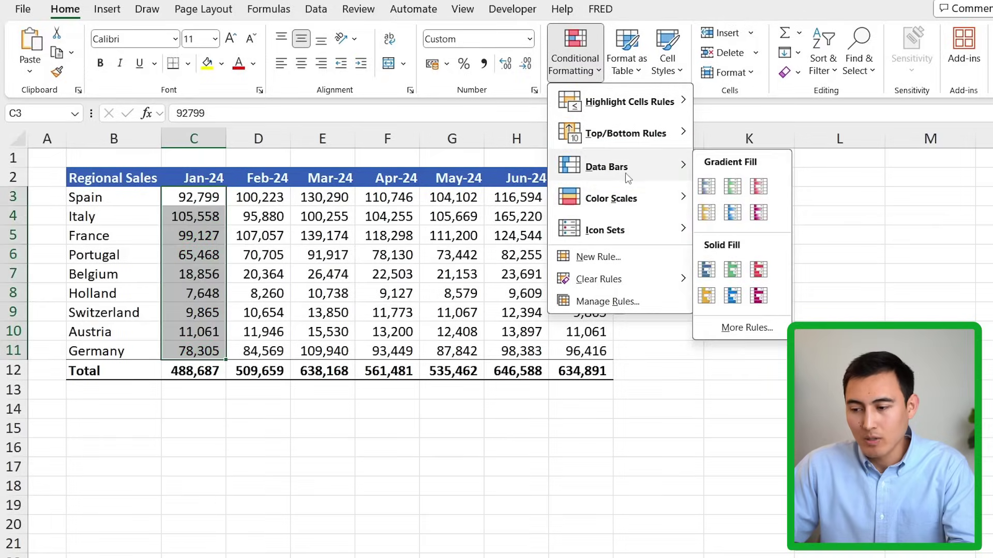
pyautogui.click(707, 192)
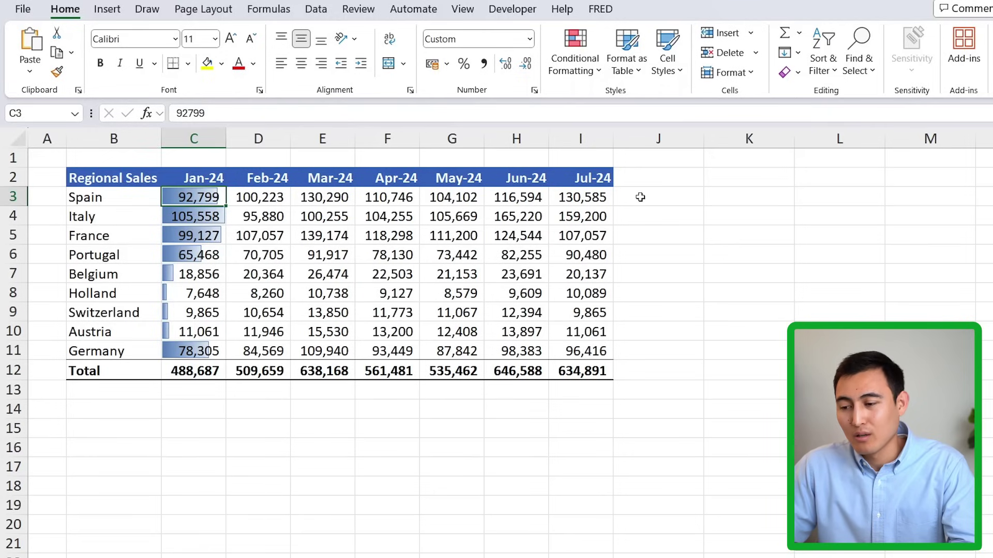
# Step: Insert a line sparkline in J3 using Spain's sales C3:I3 as the data range
pyautogui.click(635, 197)
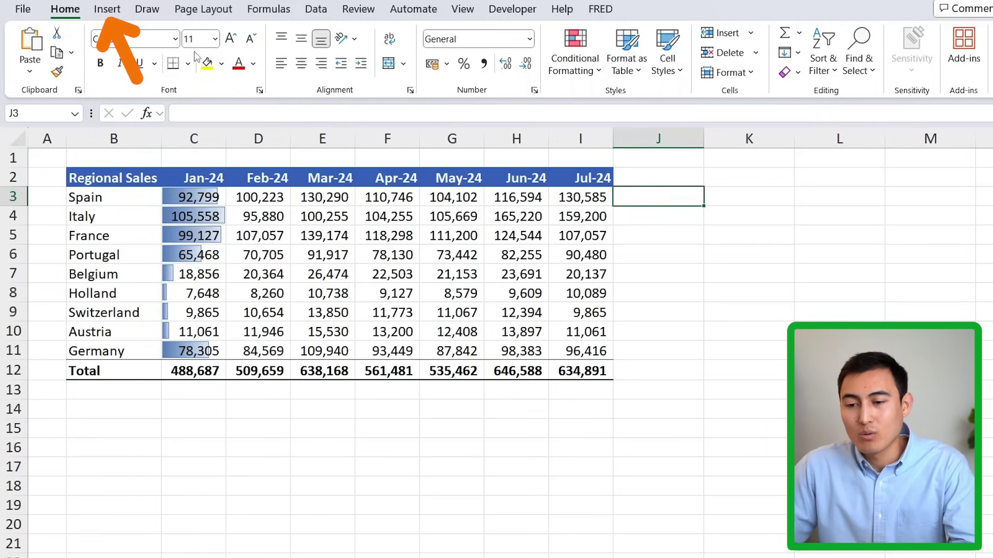
pyautogui.click(106, 9)
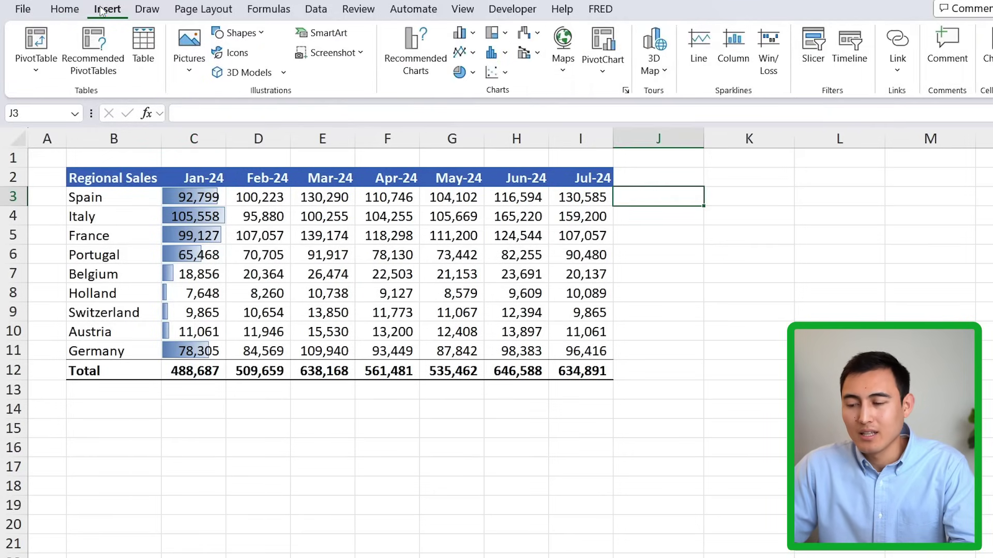
pyautogui.click(701, 46)
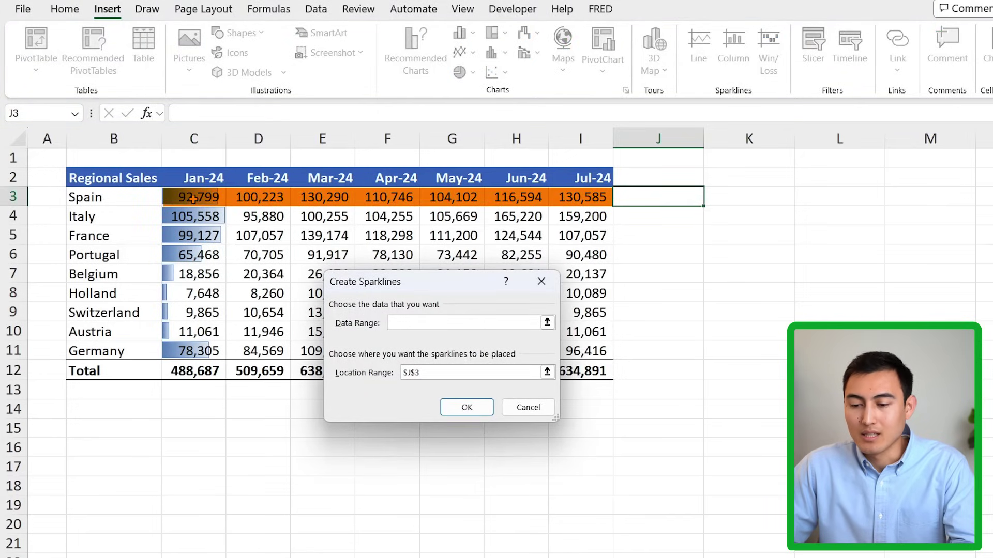
pyautogui.moveTo(192, 199); pyautogui.dragTo(569, 201)
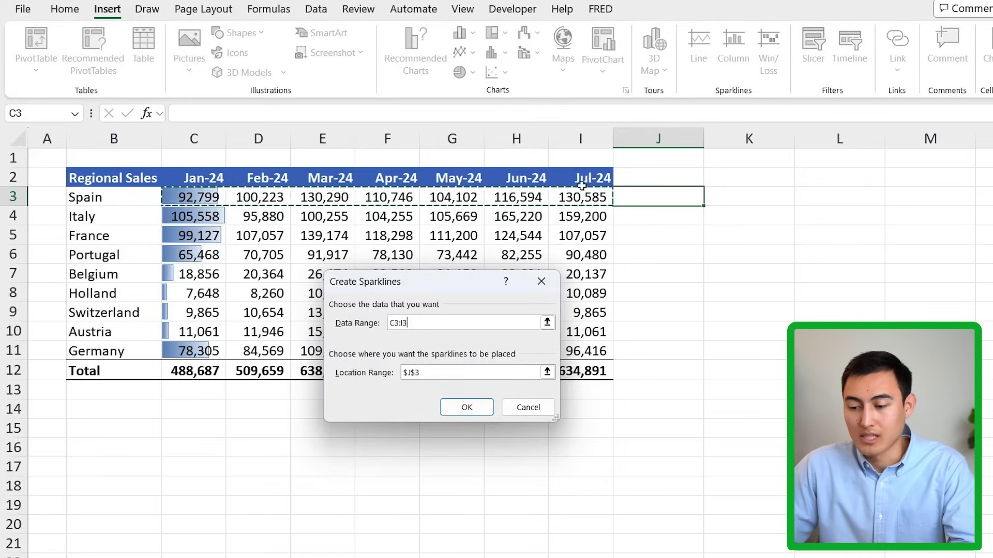
pyautogui.click(468, 372)
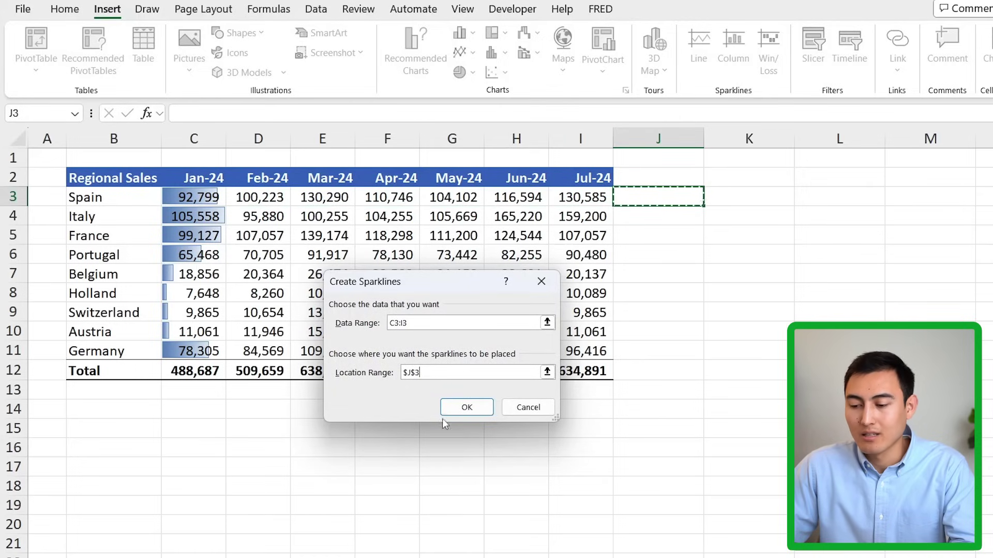
pyautogui.click(454, 407)
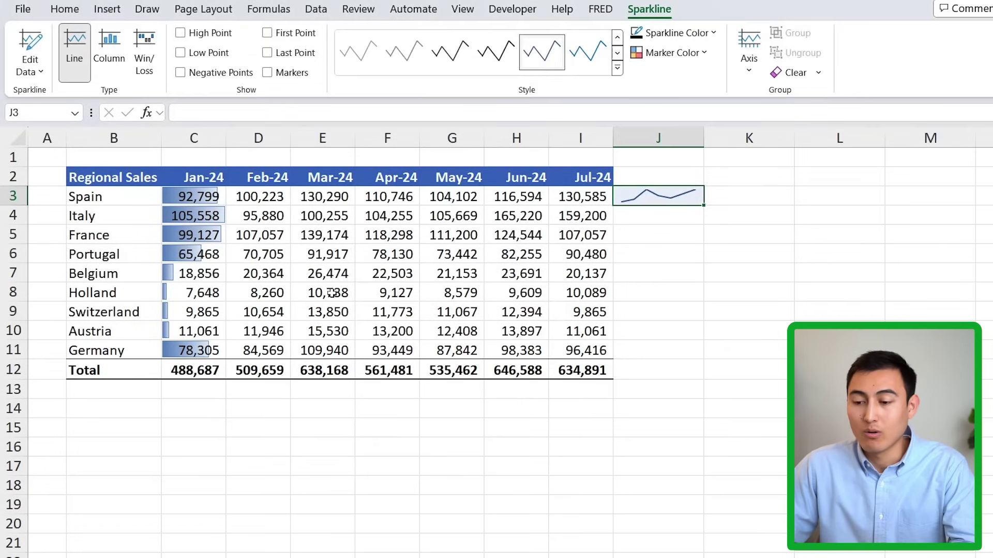
# Step: Copy the sparkline down to J12, change it to Column type, and mark each High Point
pyautogui.click(705, 207)
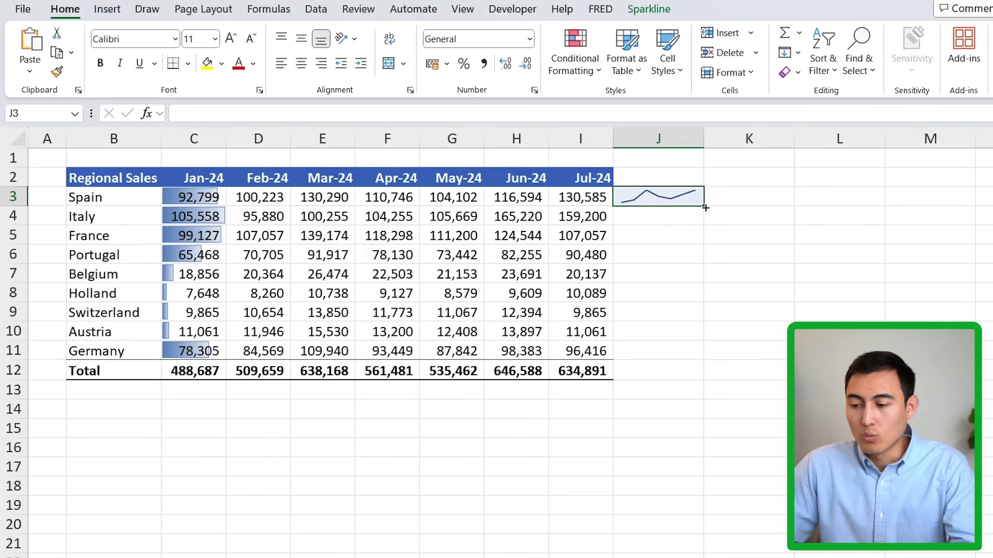
pyautogui.moveTo(705, 208); pyautogui.dragTo(695, 381)
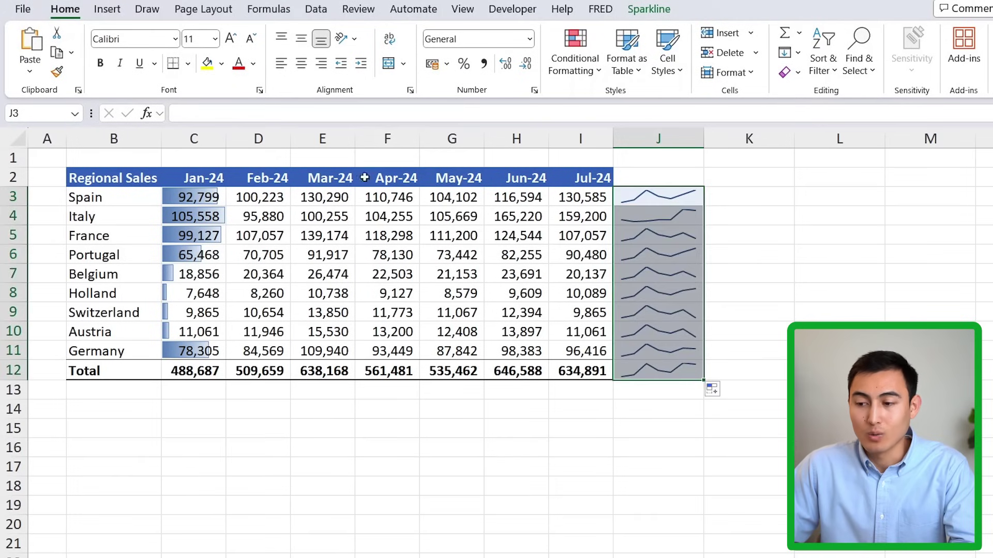
pyautogui.click(644, 15)
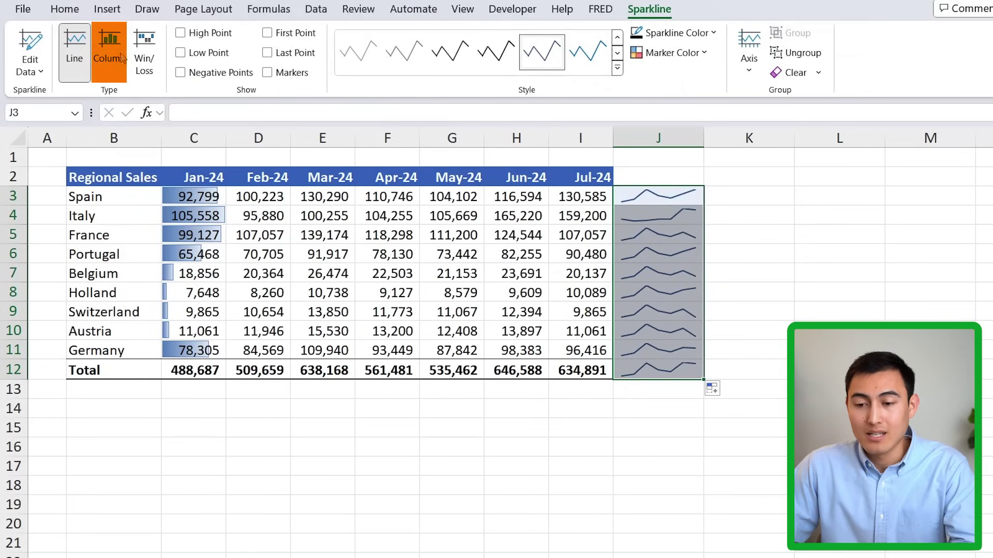
pyautogui.click(101, 61)
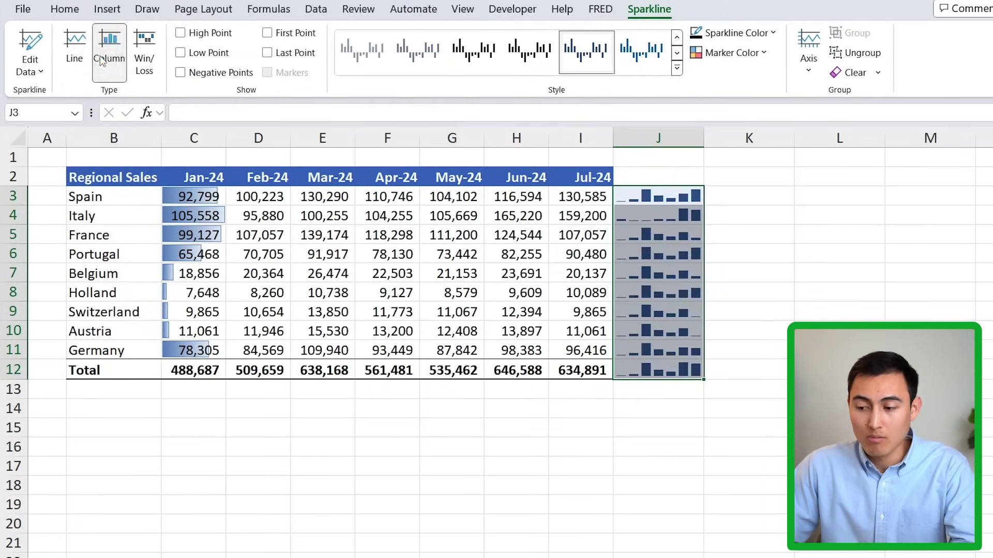
pyautogui.click(180, 33)
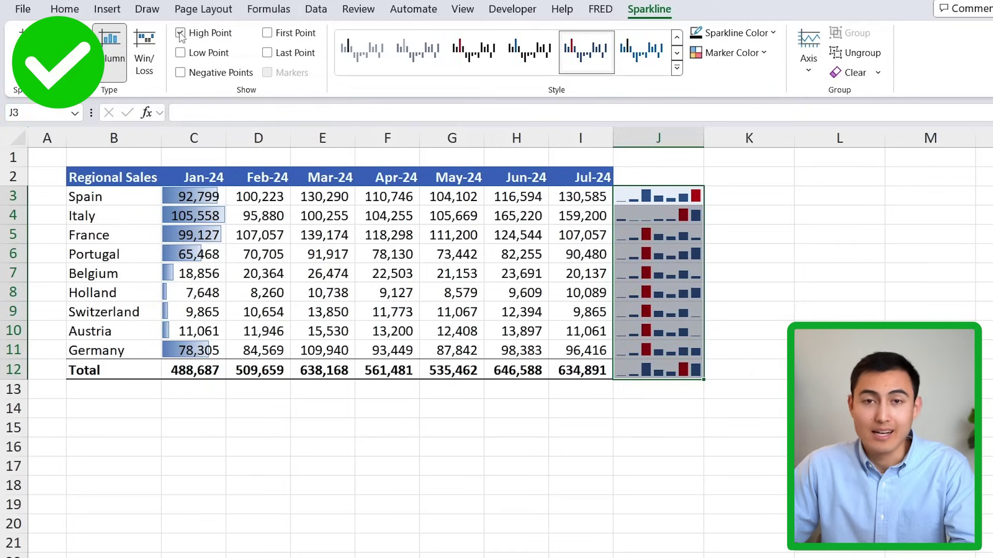